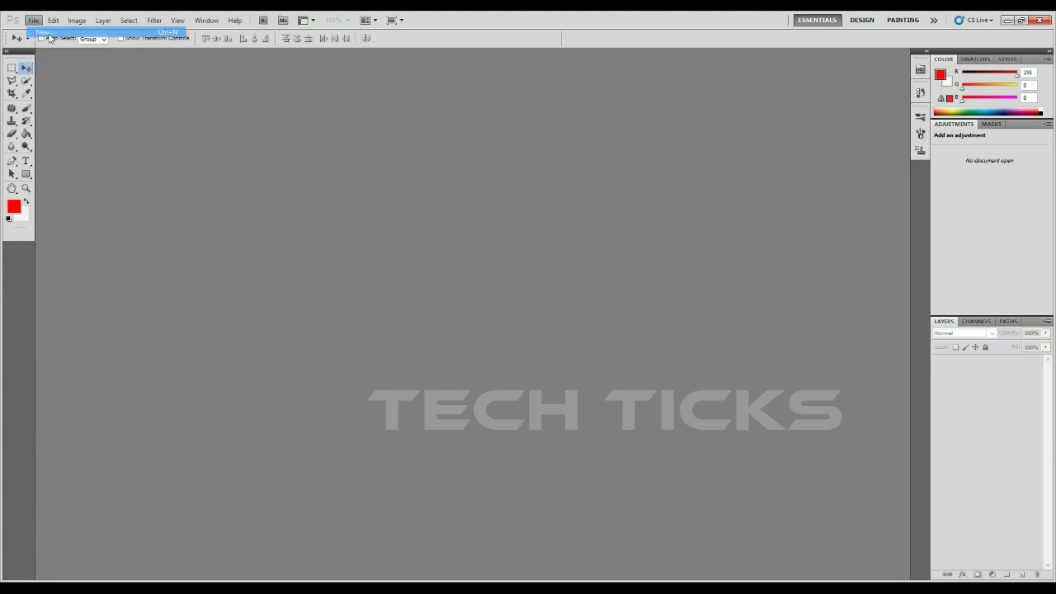
- Create a 100 × 100 pixel, 100 ppi document with Transparent background contents
double_click(498, 211)
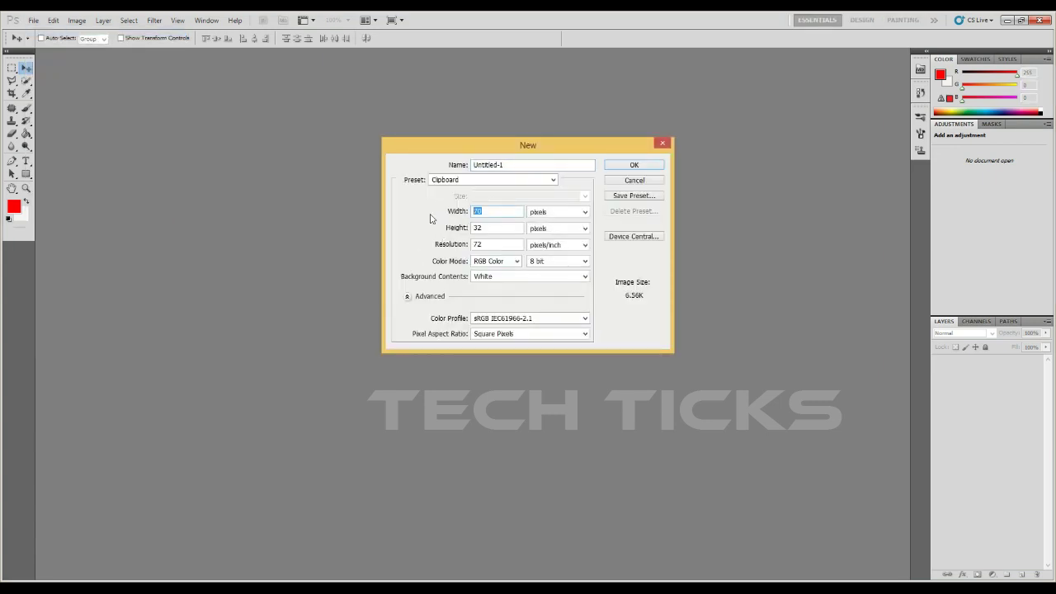
type("100")
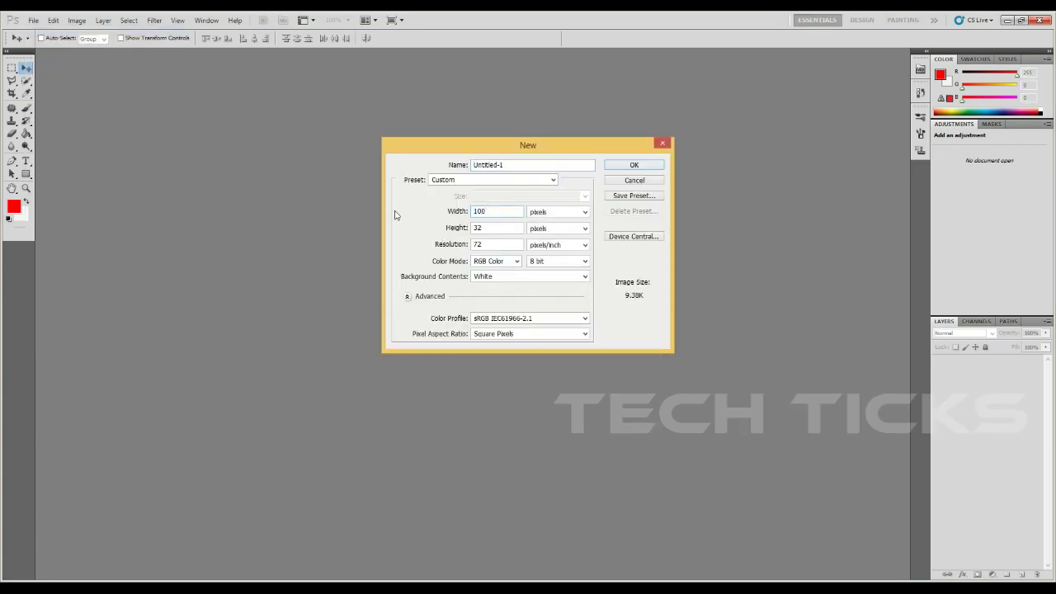
double_click(503, 228)
type("100")
double_click(489, 243)
type("100")
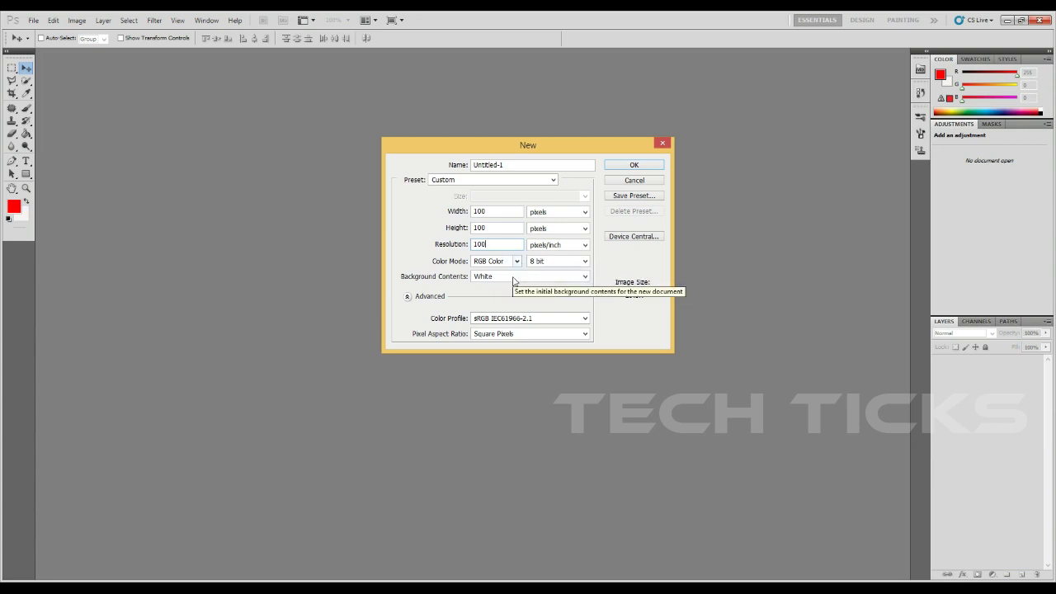
left_click(512, 278)
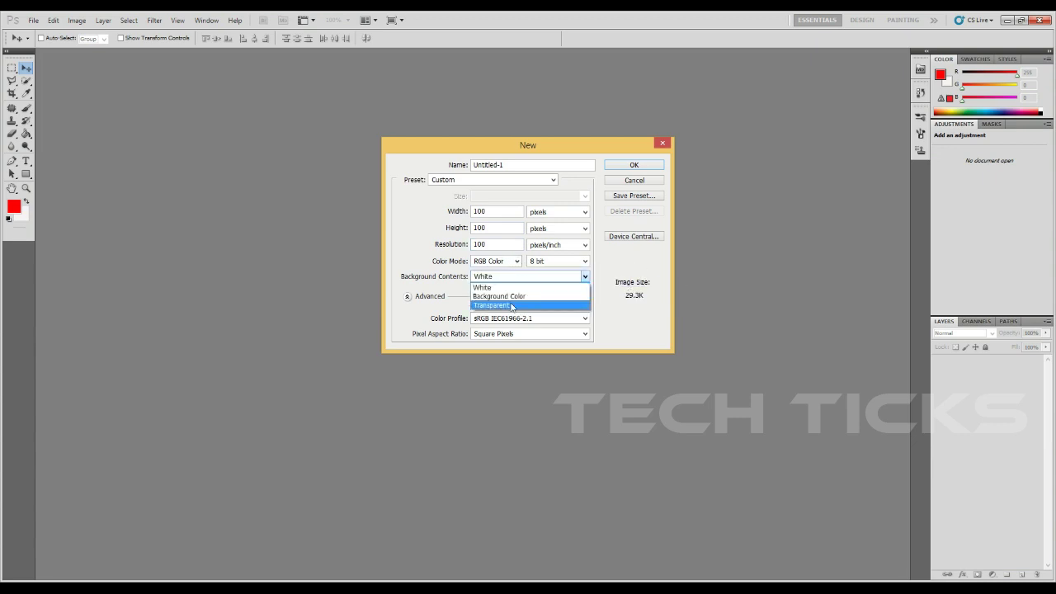
left_click(512, 307)
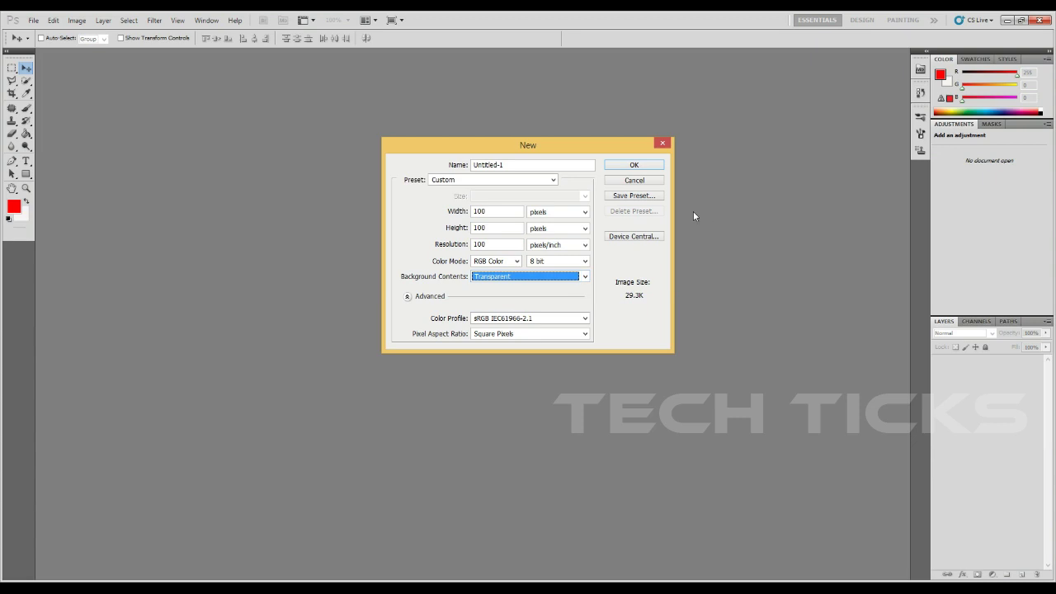
left_click(650, 167)
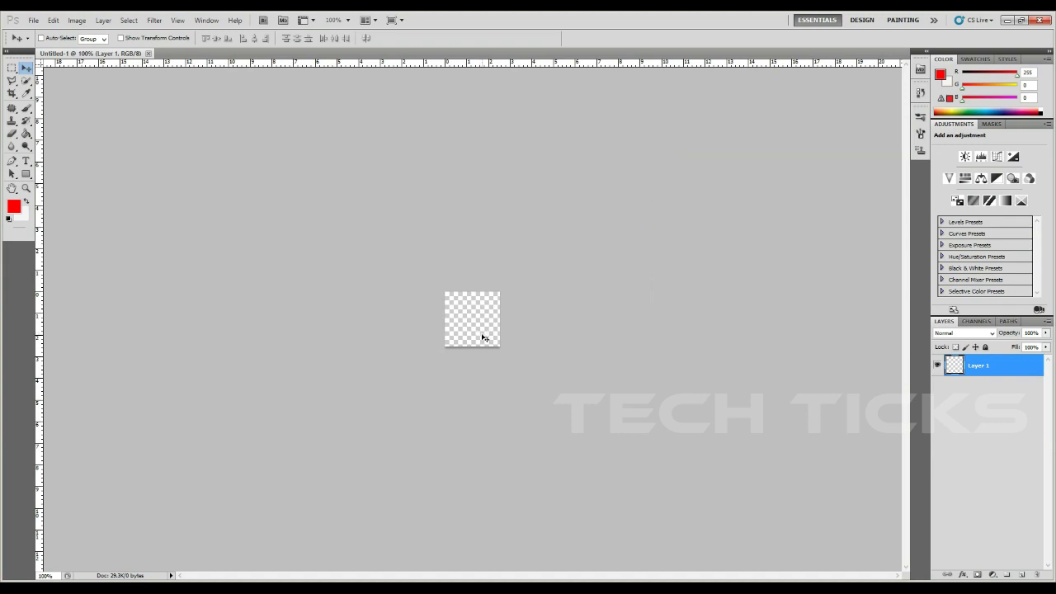
- Zoom the canvas from 100% to 400% with three View > Zoom In commands
left_click(178, 21)
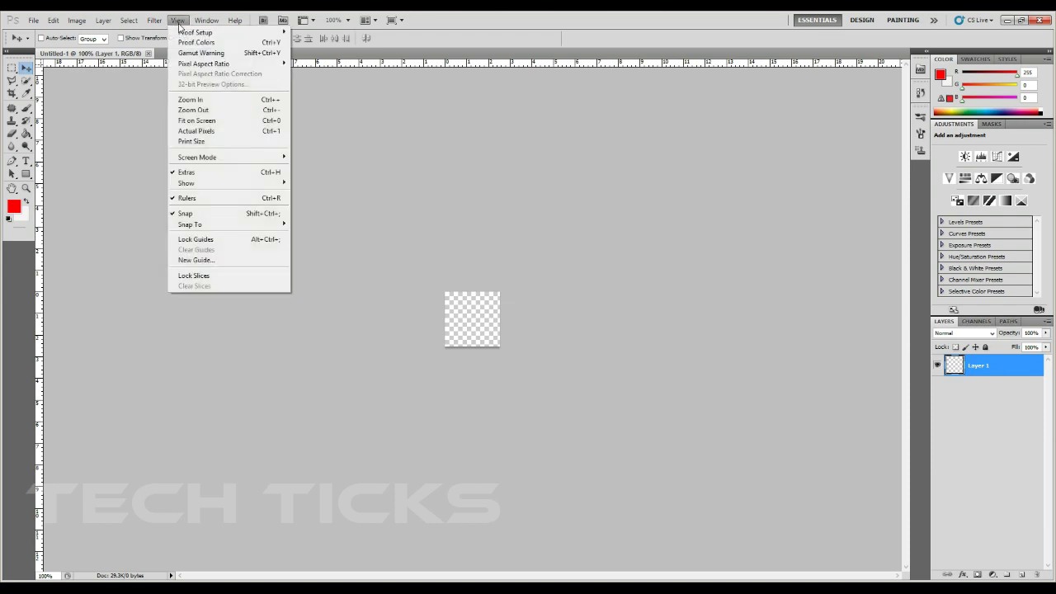
left_click(220, 100)
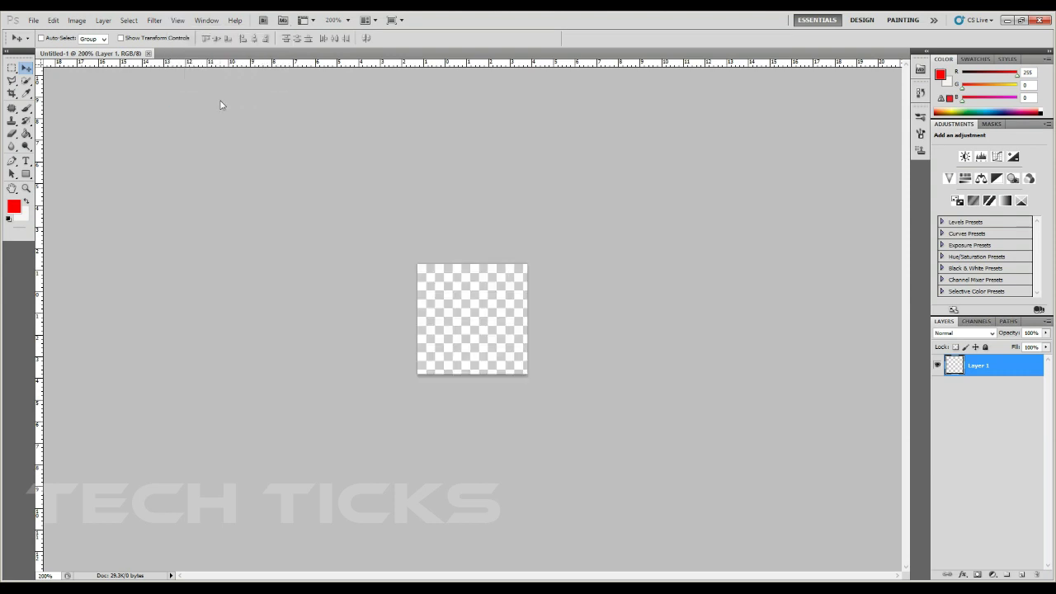
left_click(178, 20)
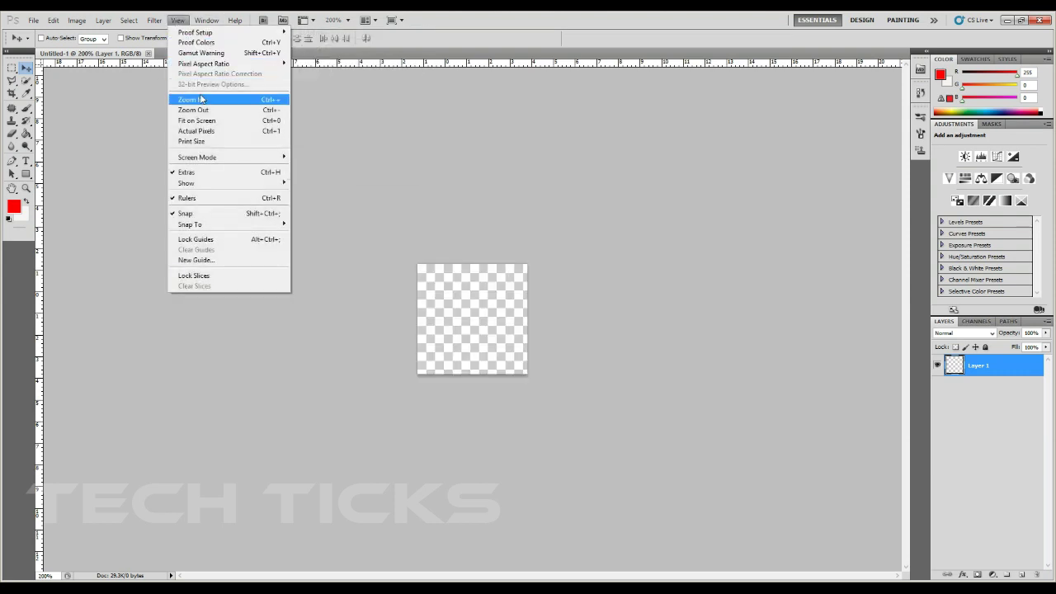
left_click(200, 99)
left_click(179, 19)
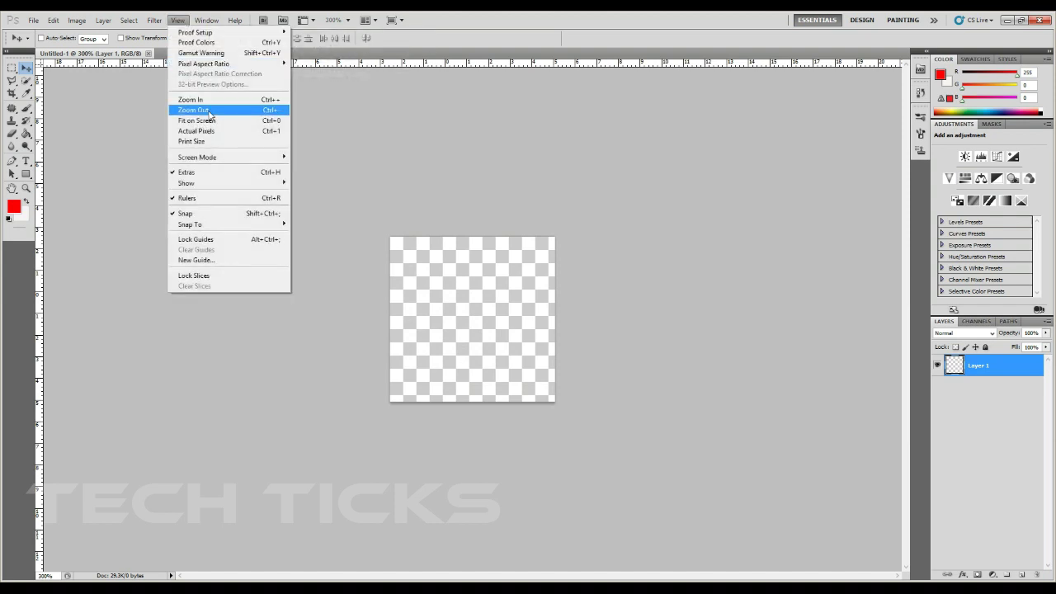
left_click(215, 103)
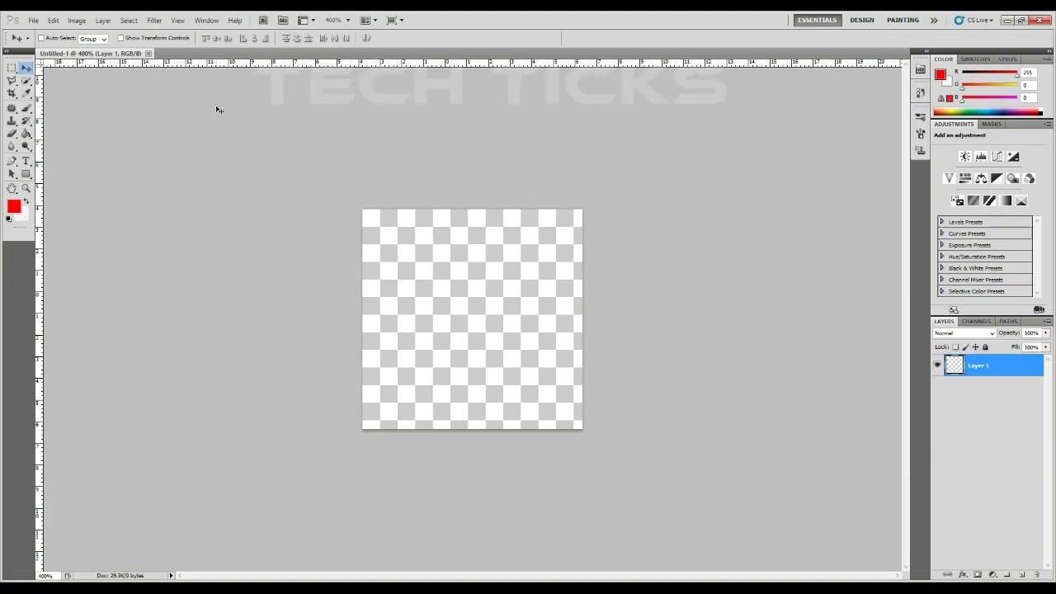
- With the Polygonal Lasso, plot the star's upper-left, upper-right and right-hand points
left_click(13, 82)
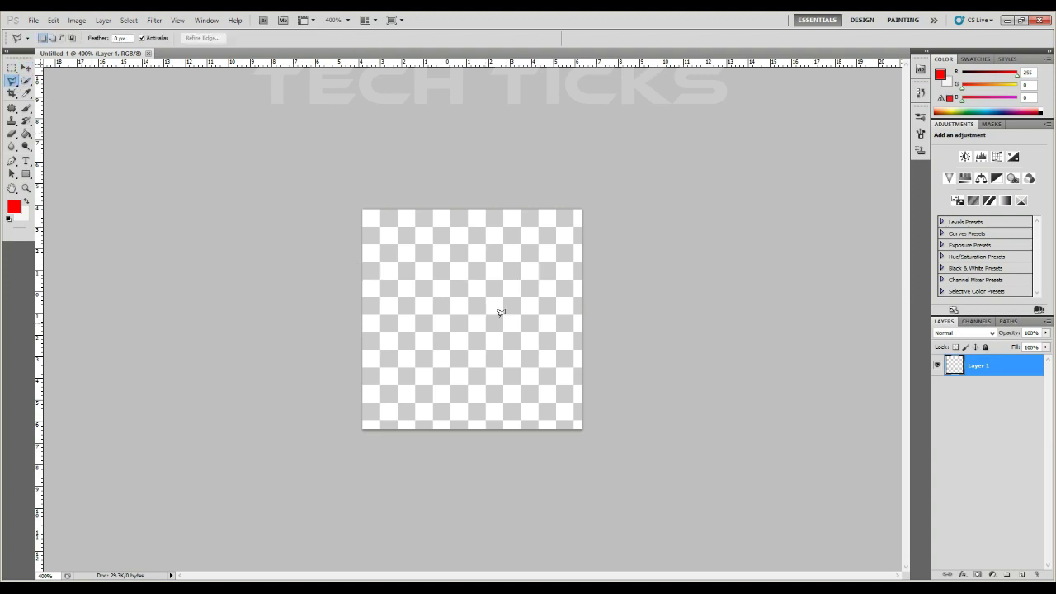
left_click(412, 300)
left_click(400, 225)
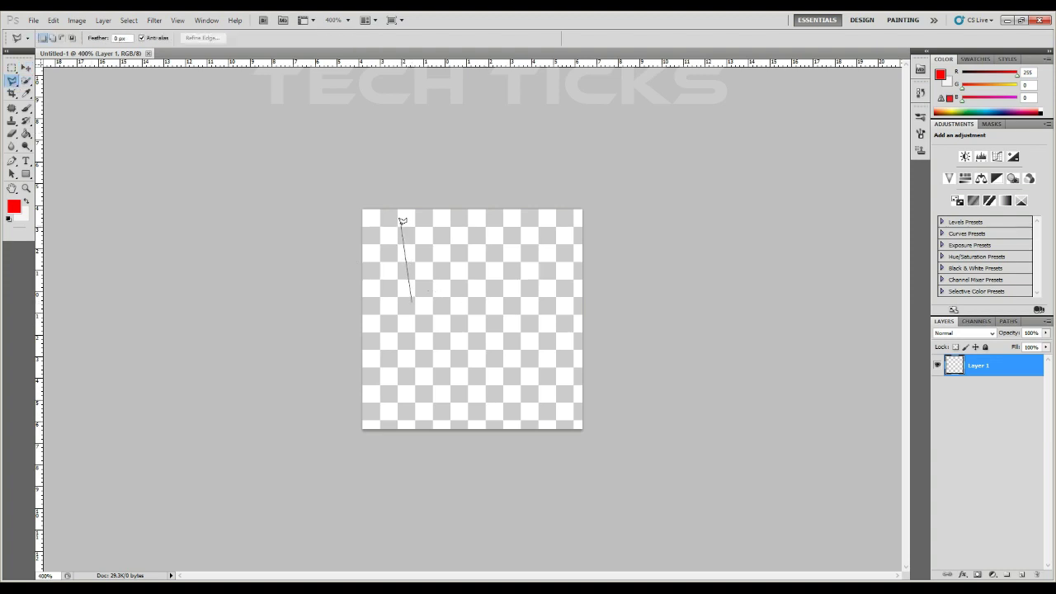
left_click(442, 305)
left_click(518, 221)
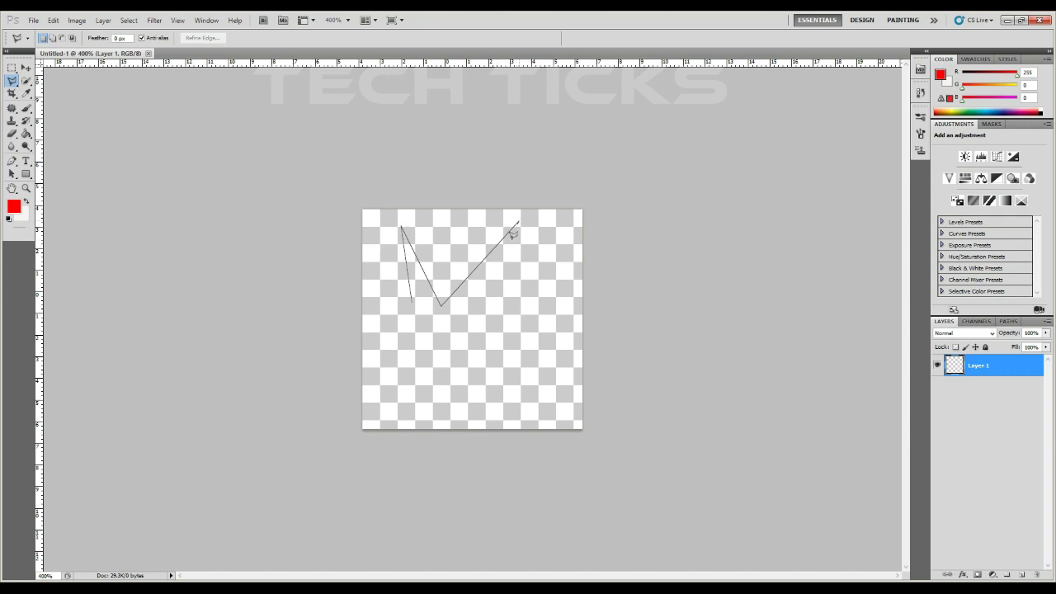
left_click(474, 311)
left_click(580, 328)
left_click(480, 338)
- Add the lower-right, lower-left and left-edge points and close the star selection
left_click(532, 418)
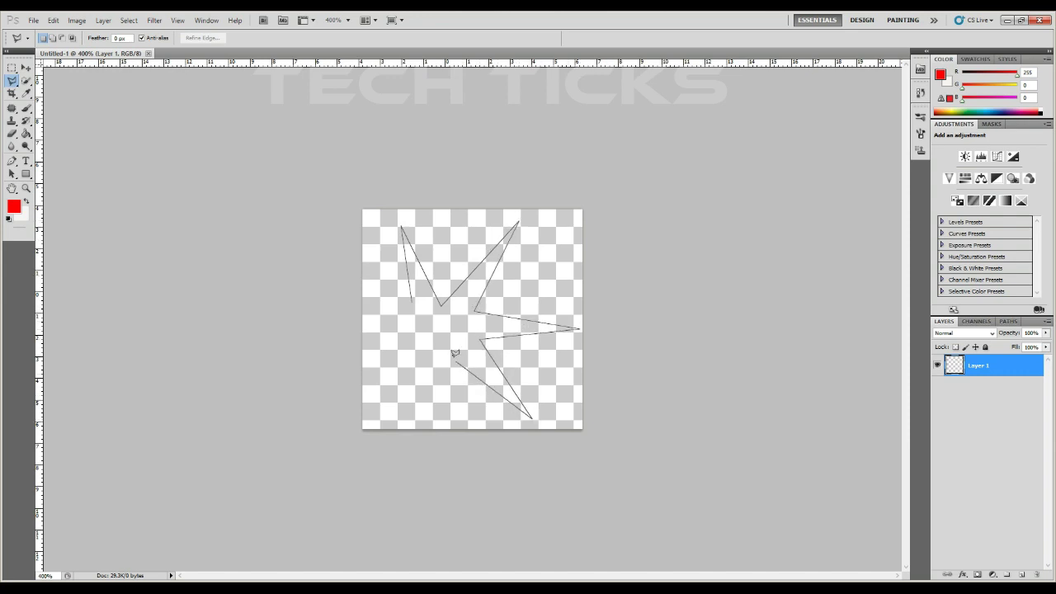
left_click(451, 357)
left_click(385, 409)
left_click(439, 339)
left_click(364, 339)
left_click(470, 322)
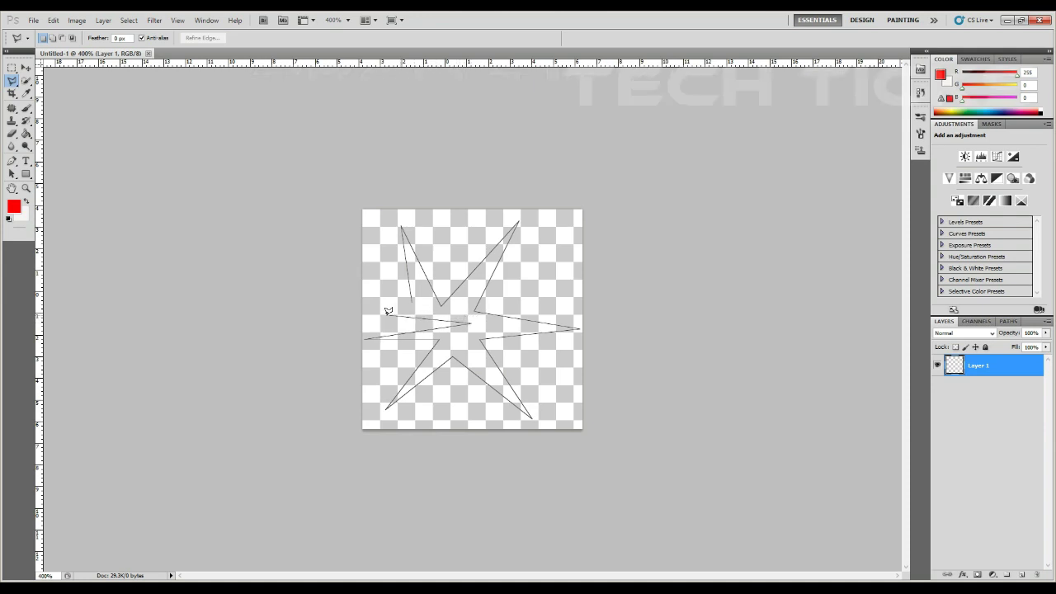
left_click(364, 314)
left_click(414, 299)
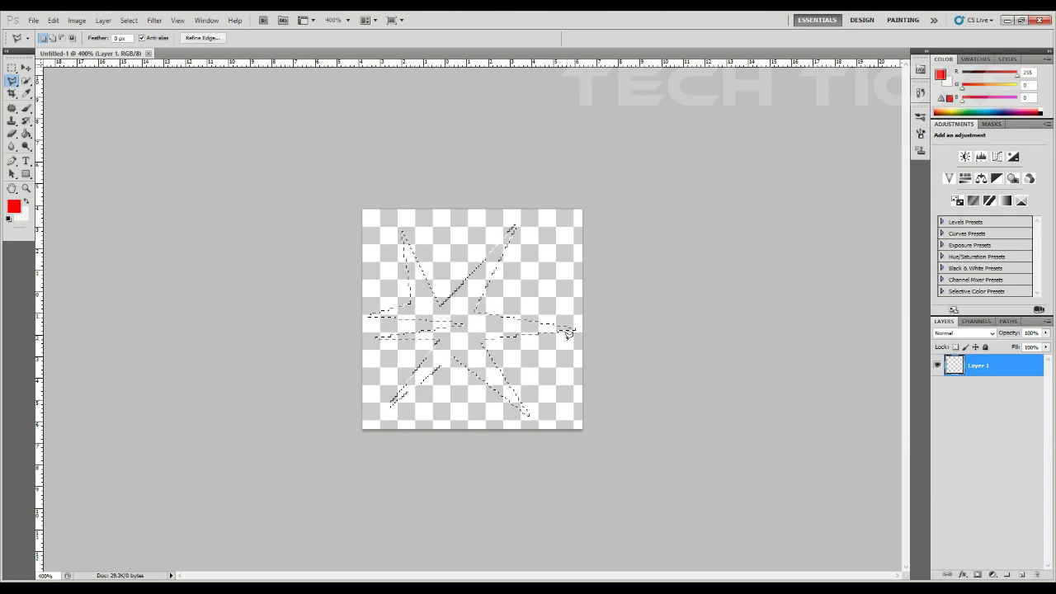
- Set the foreground colour to black and fill the star selection using the Paint Bucket
left_click(14, 206)
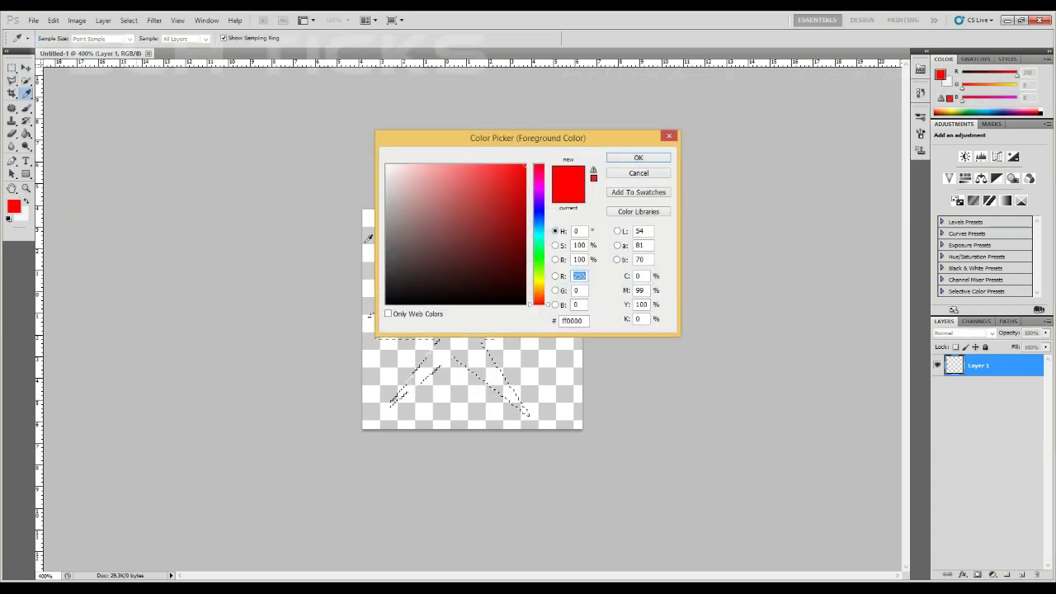
type("0")
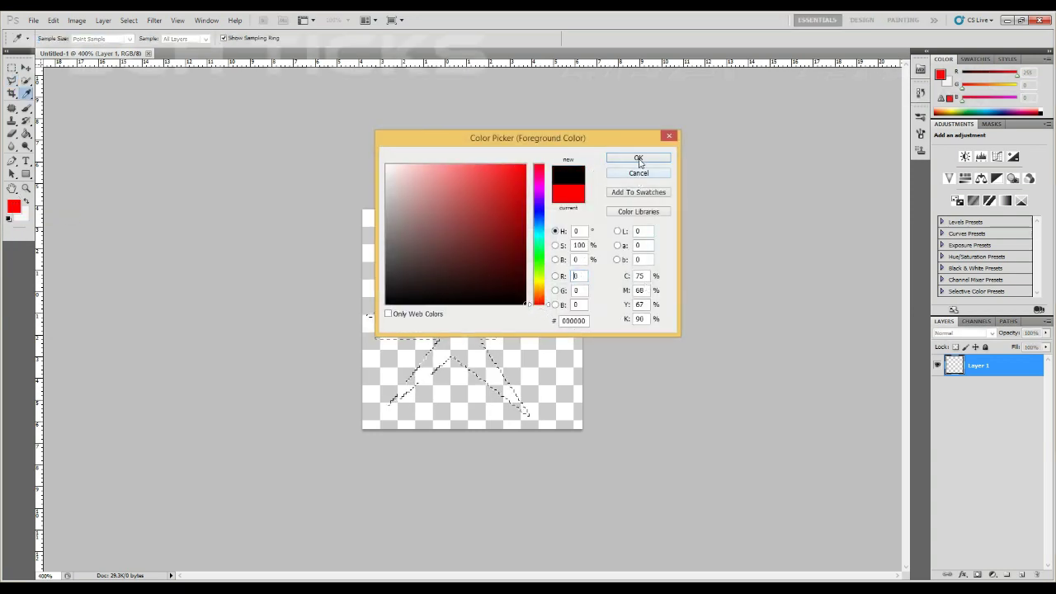
left_click(639, 158)
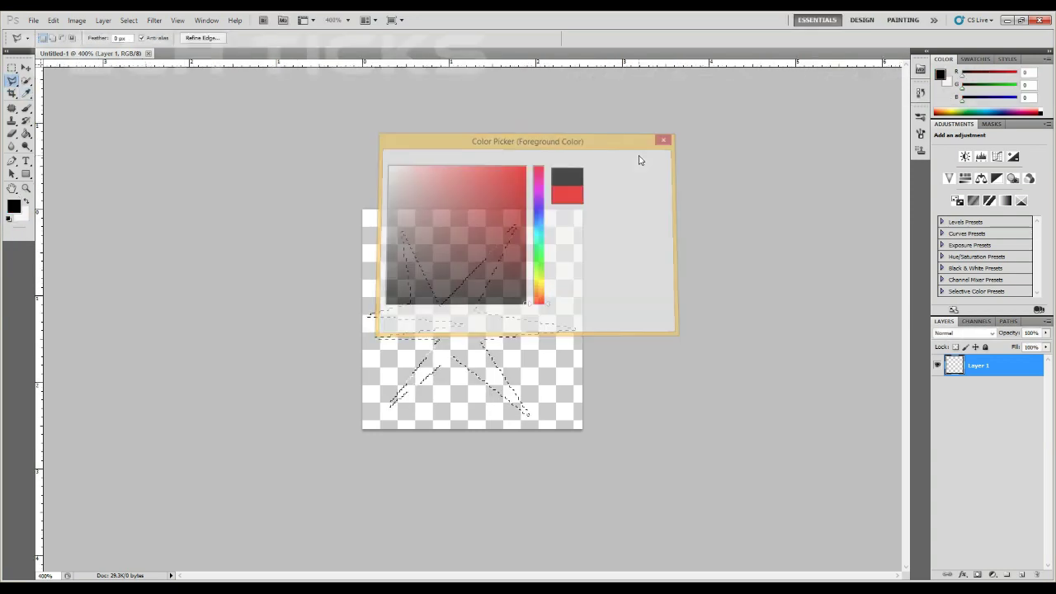
left_click(26, 137)
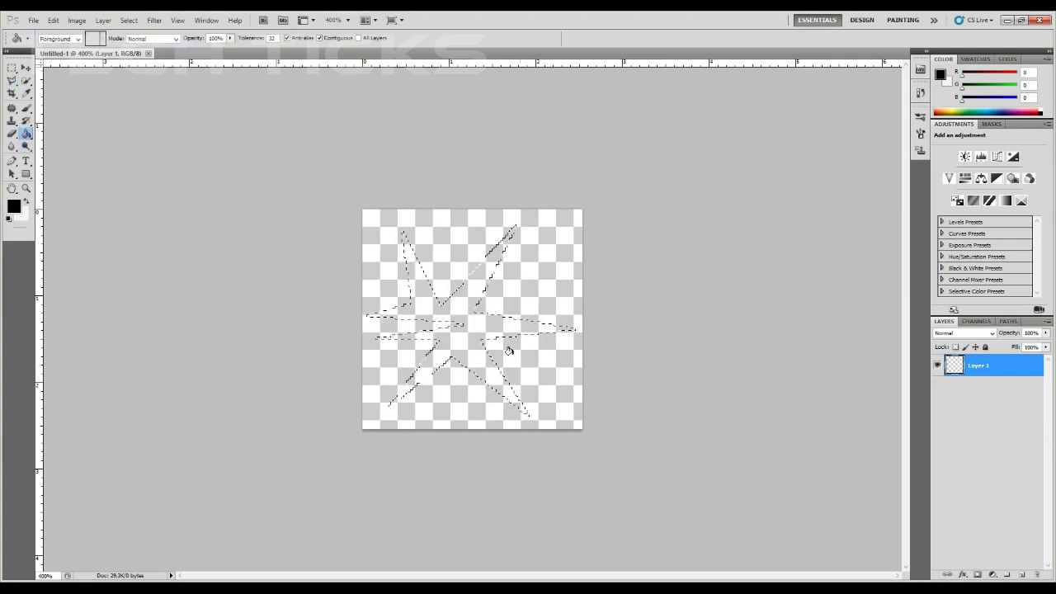
left_click(461, 299)
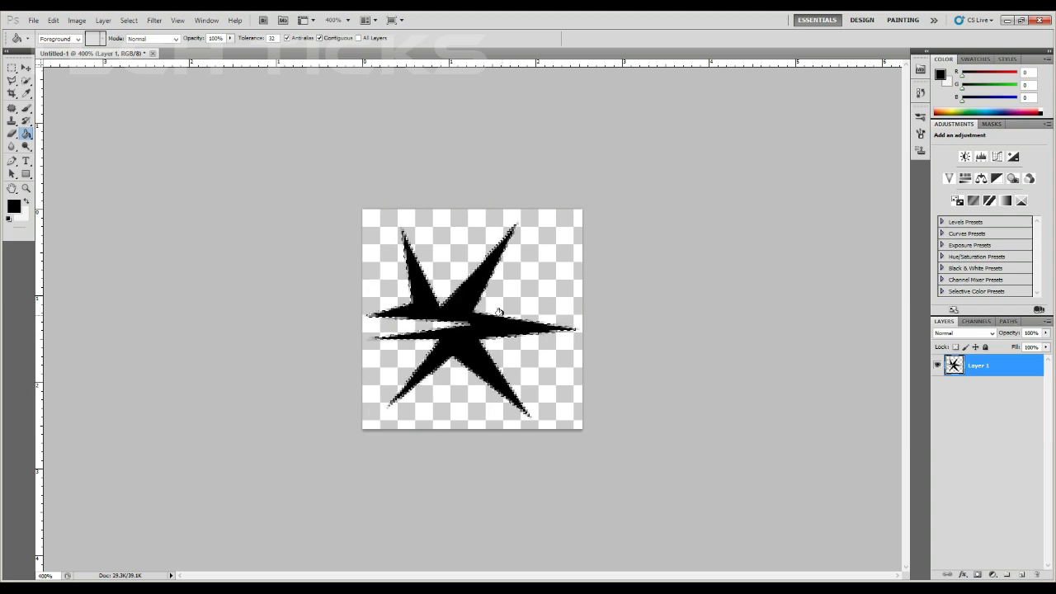
- Deselect the star and nudge it slightly up and right with the Move Tool
left_click(26, 68)
left_click(129, 19)
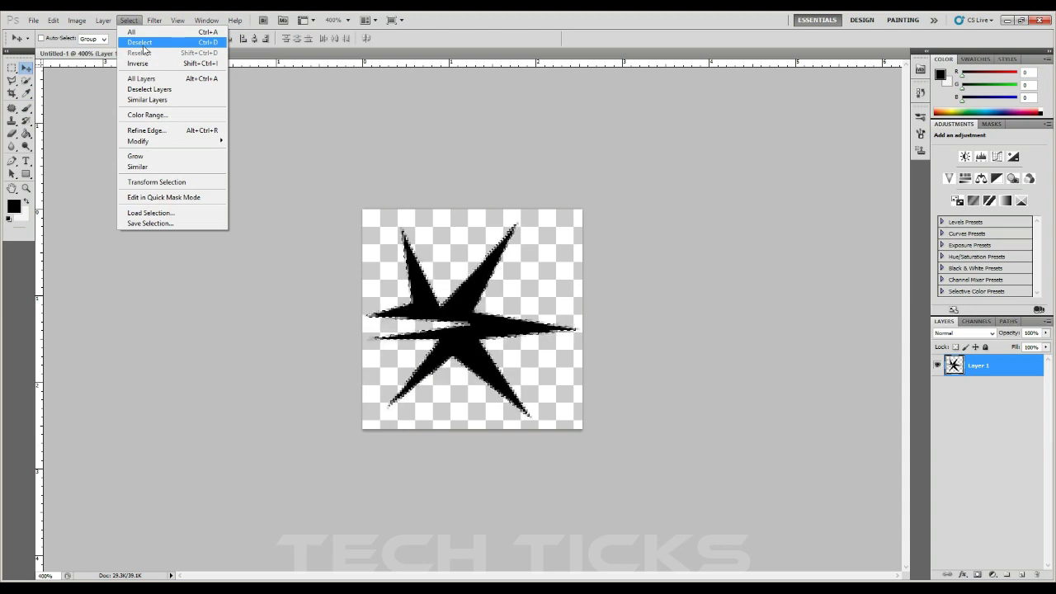
left_click(144, 45)
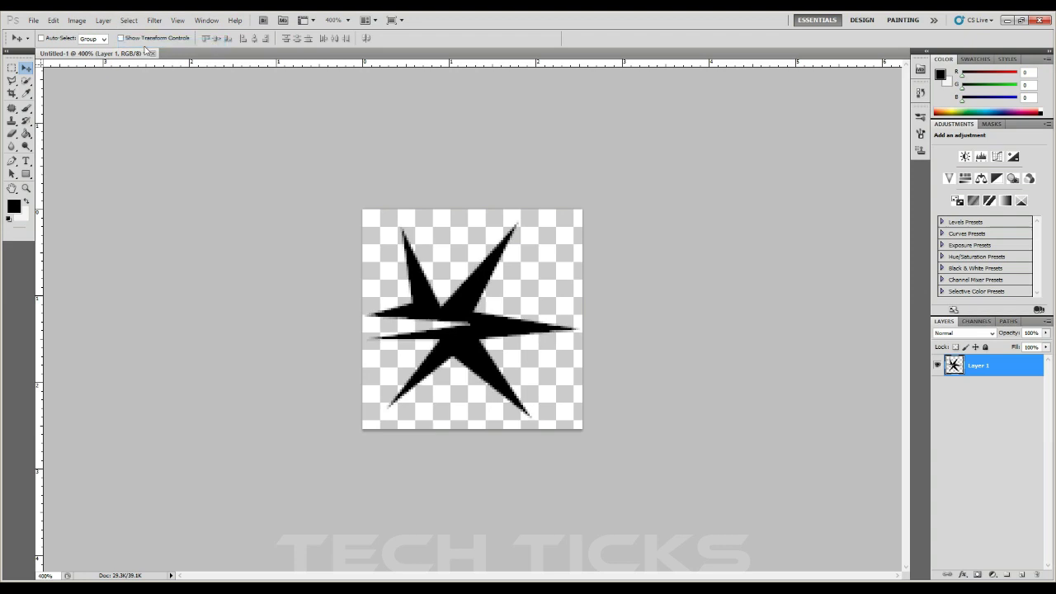
left_click_drag(504, 333, 506, 330)
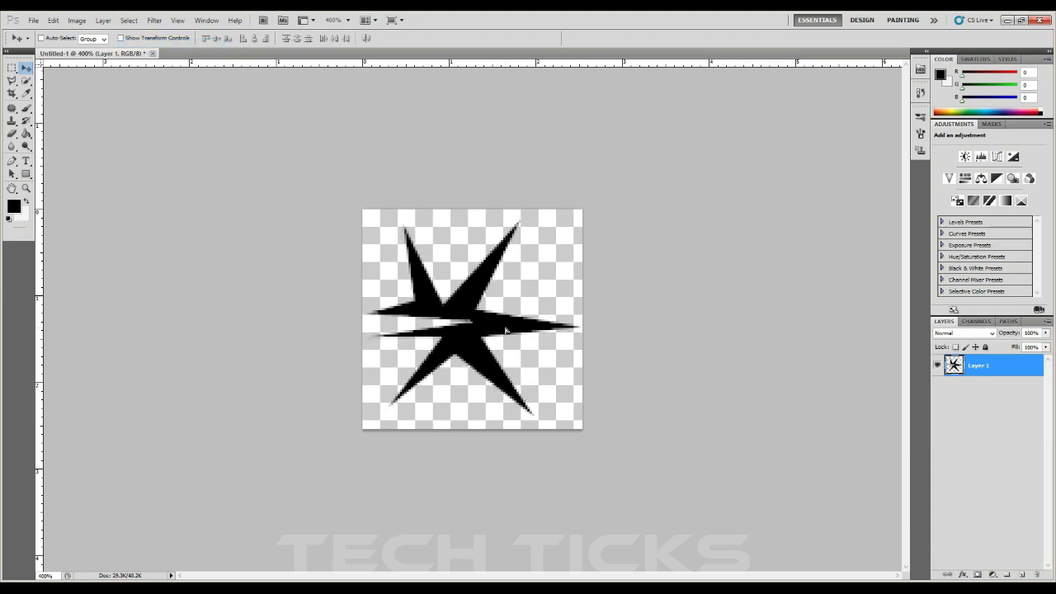
key("ctrl+z")
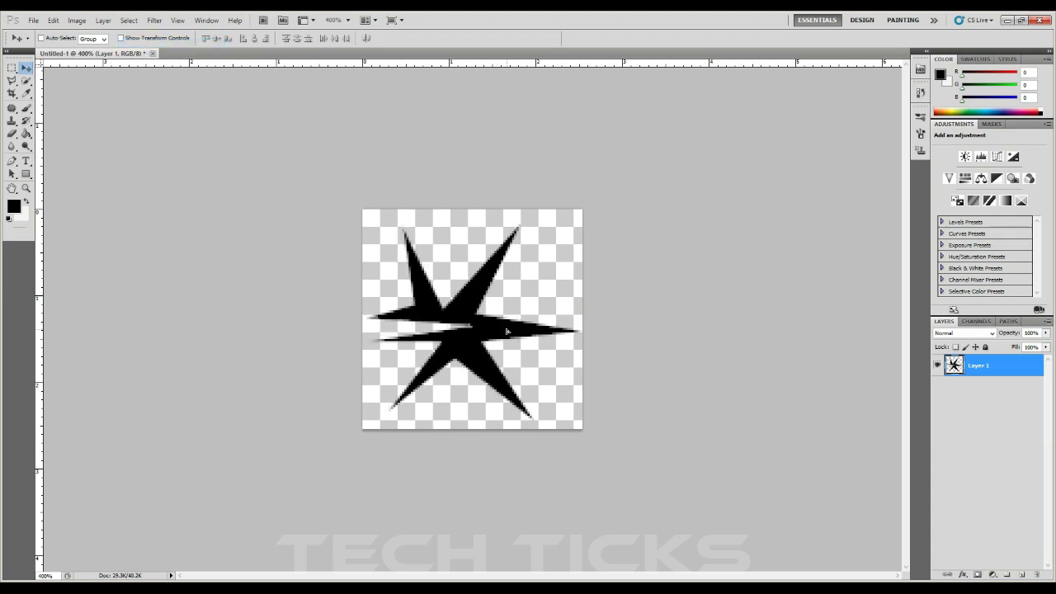
key("ctrl+z")
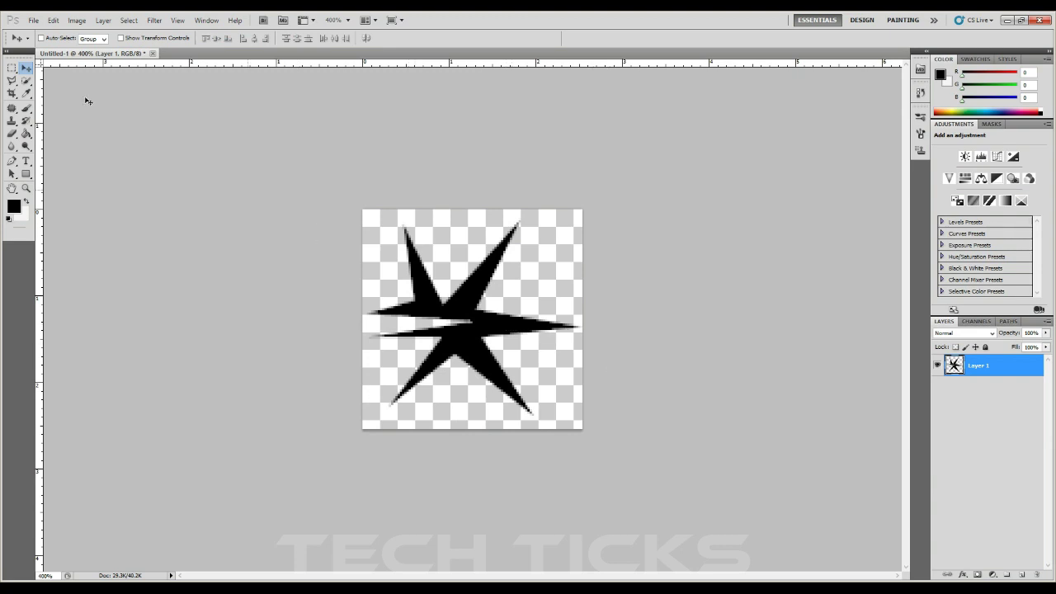
left_click(56, 21)
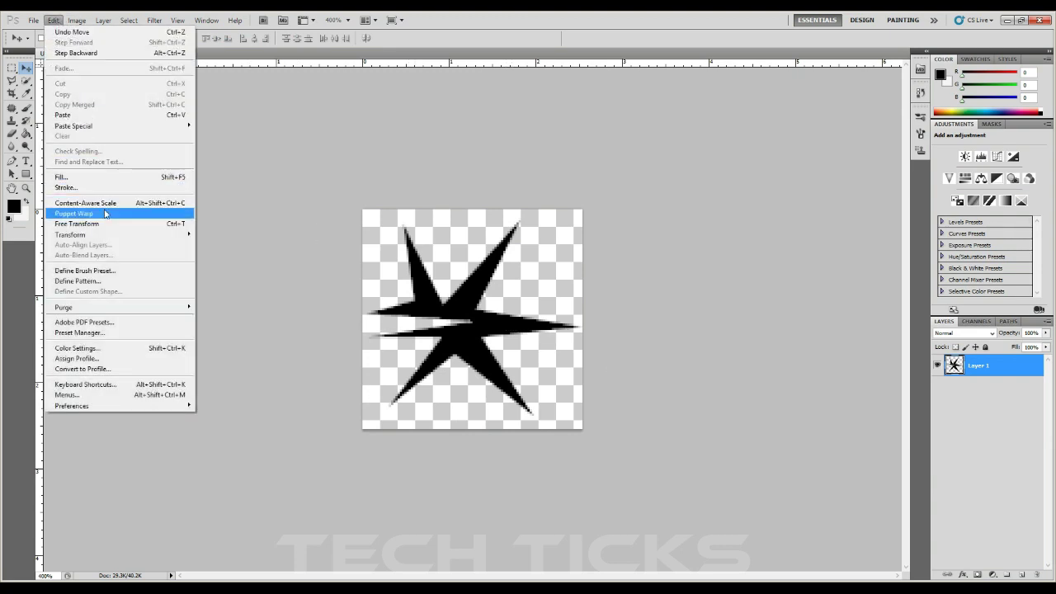
- Define the black star as a new brush preset named 'my brush'
left_click(105, 272)
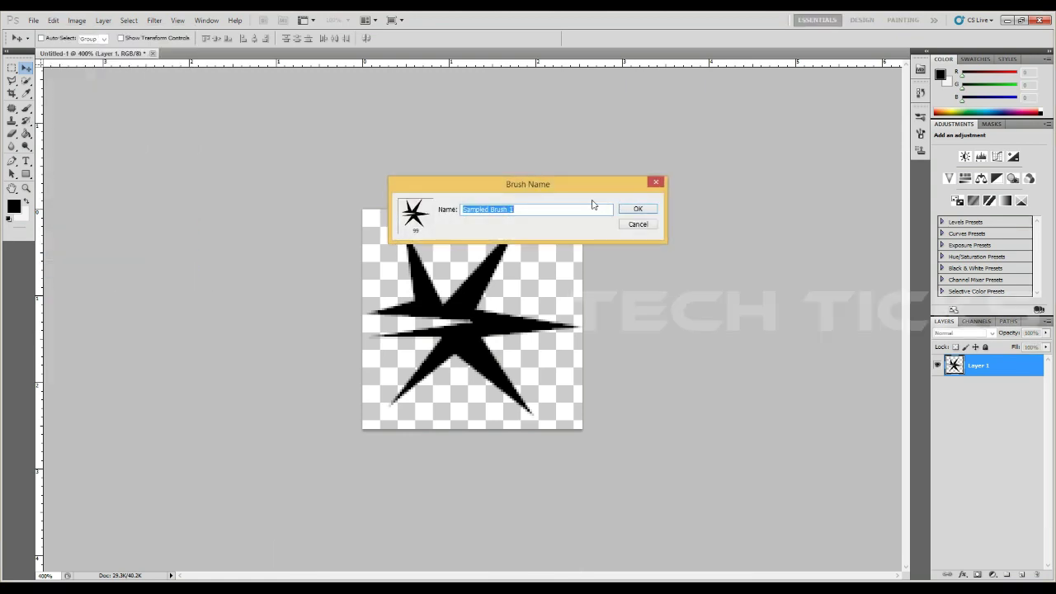
mouse_move(590, 186)
left_mouse_down()
mouse_move(626, 214)
mouse_move(406, 235)
left_mouse_up()
left_click(589, 236)
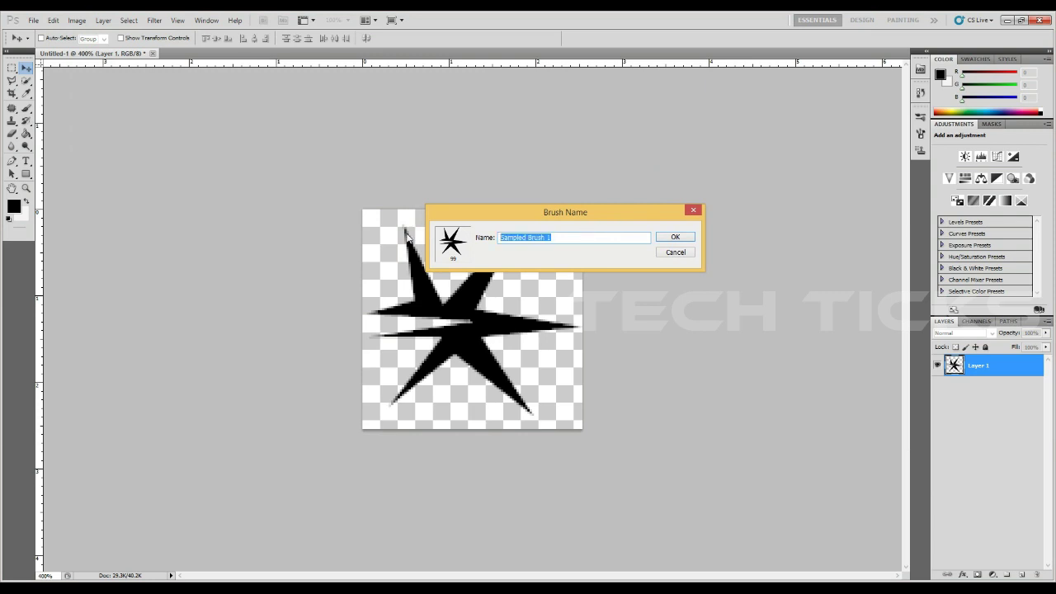
type("my brush")
left_click(675, 238)
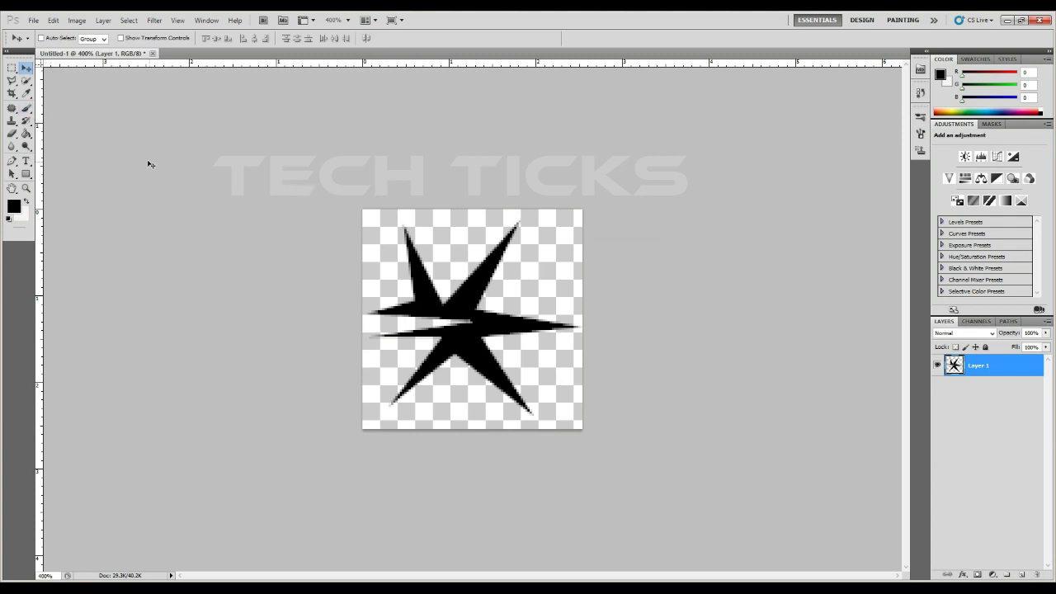
- Create a new U.S. Paper letter document, 8.5 × 11 inches at 300 ppi
left_click(34, 22)
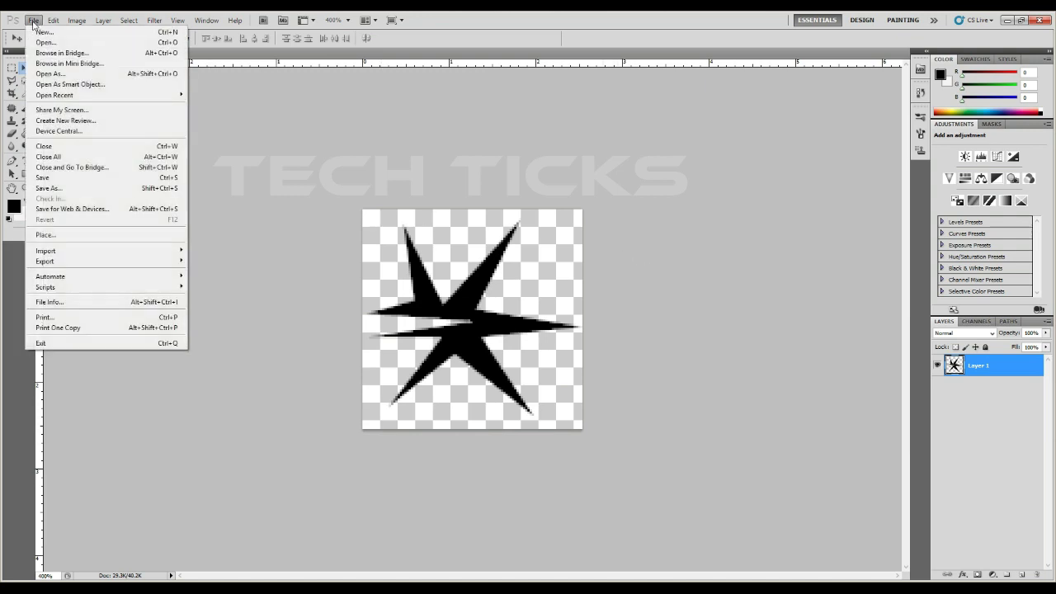
left_click(391, 166)
left_click(36, 21)
left_click(44, 32)
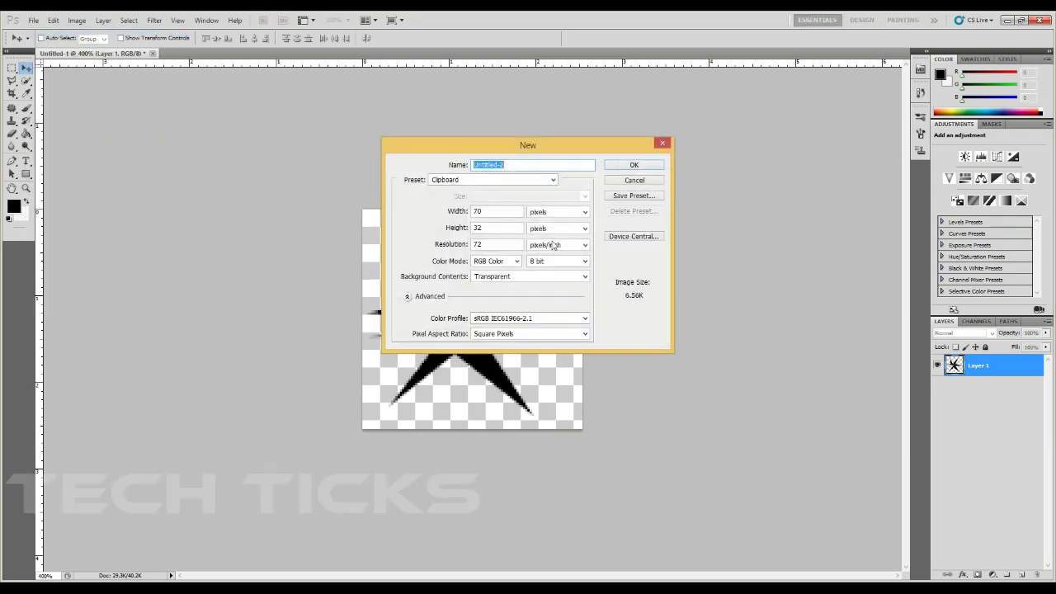
left_click(550, 181)
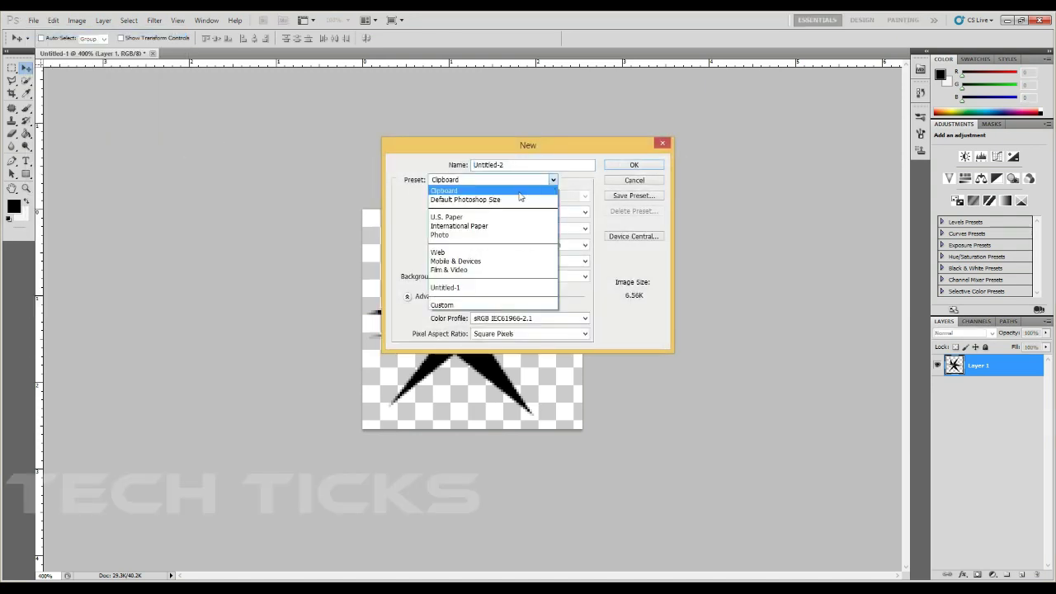
left_click(497, 218)
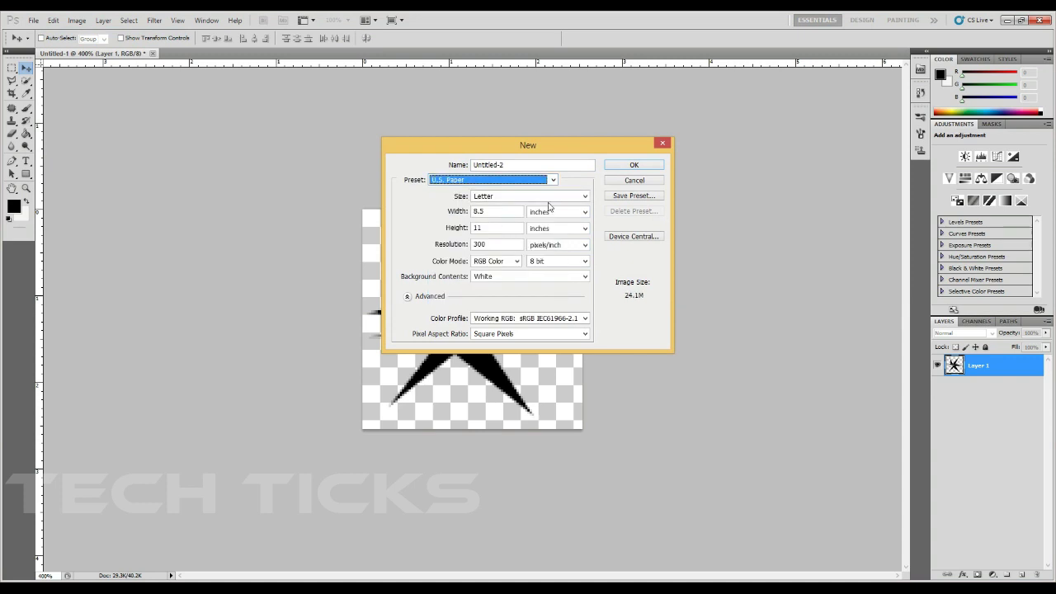
left_click(634, 165)
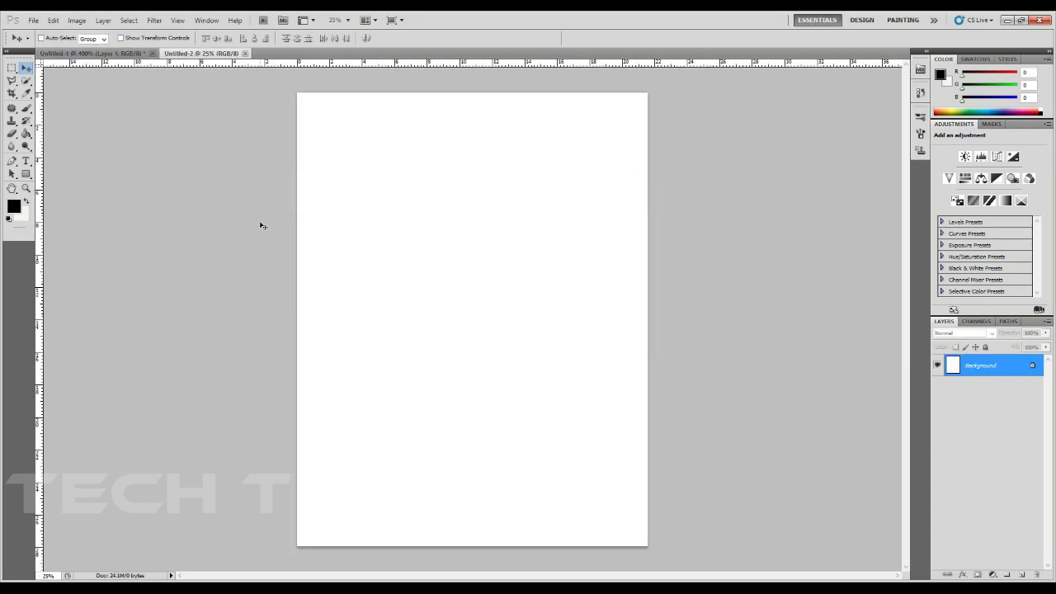
left_click(27, 108)
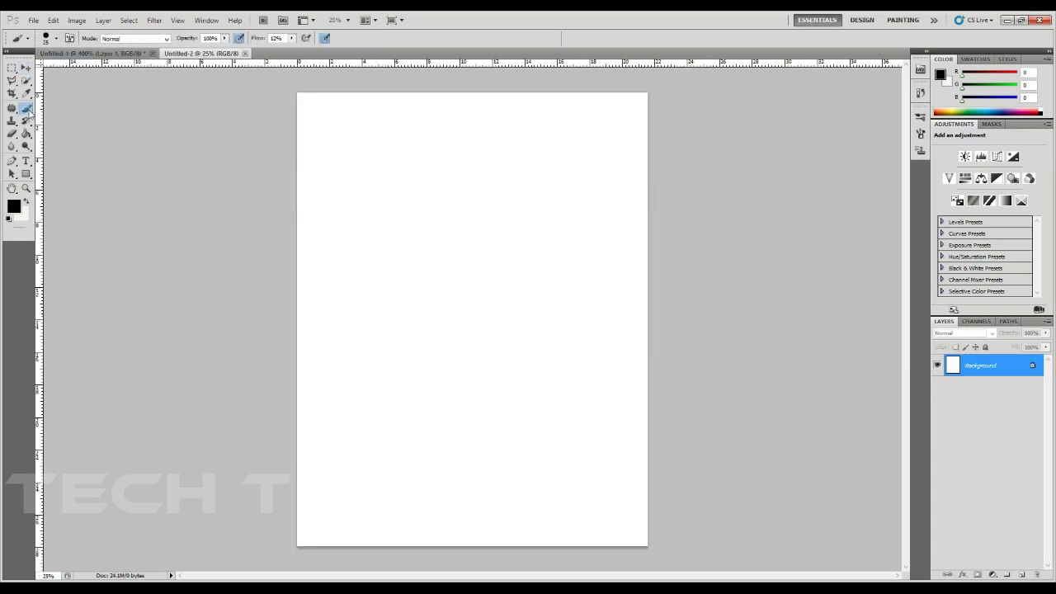
- Pick the 'my brush' preset, adjust its size and stamp two black stars near the top
left_click(56, 39)
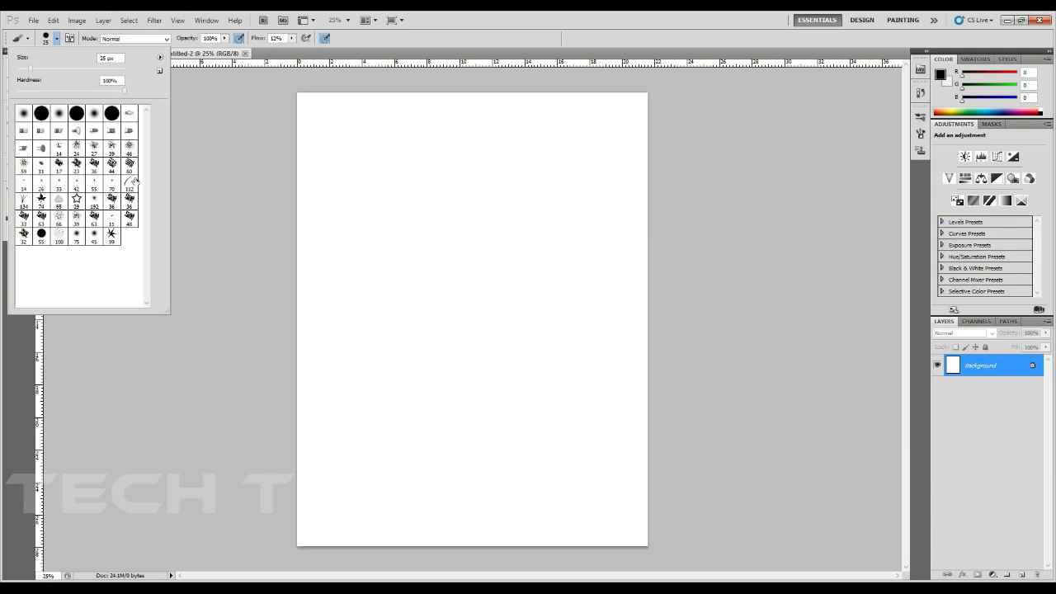
left_click(115, 242)
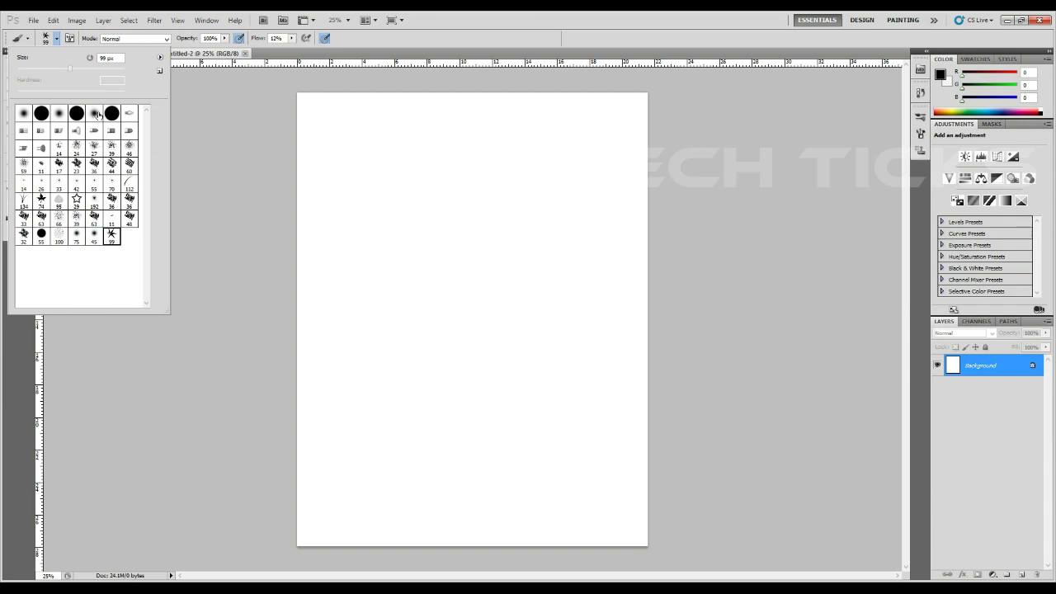
left_click_drag(71, 72, 93, 72)
left_click(538, 159)
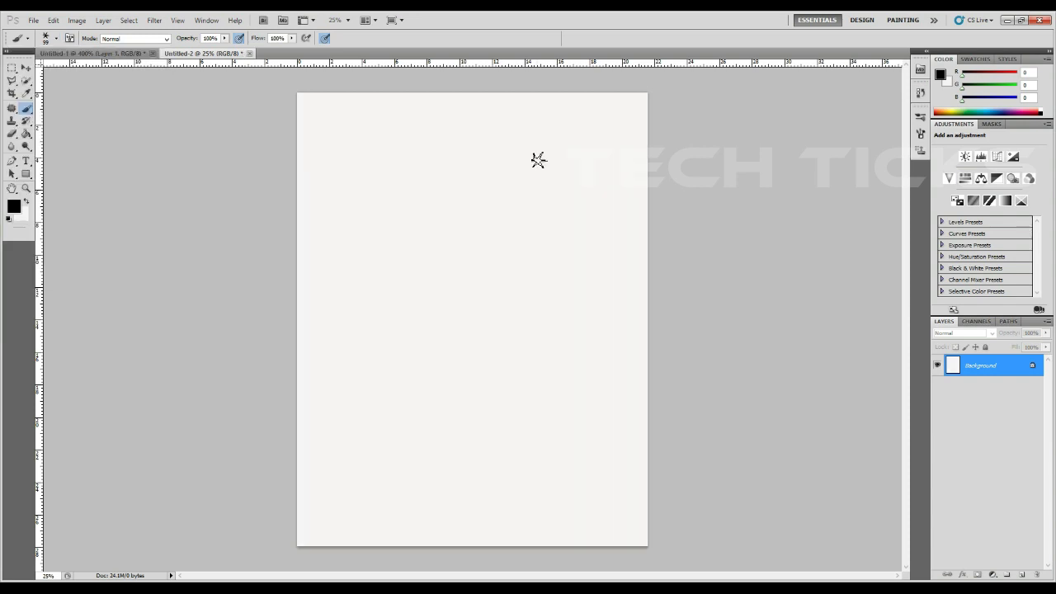
left_click(353, 138)
left_click(395, 124)
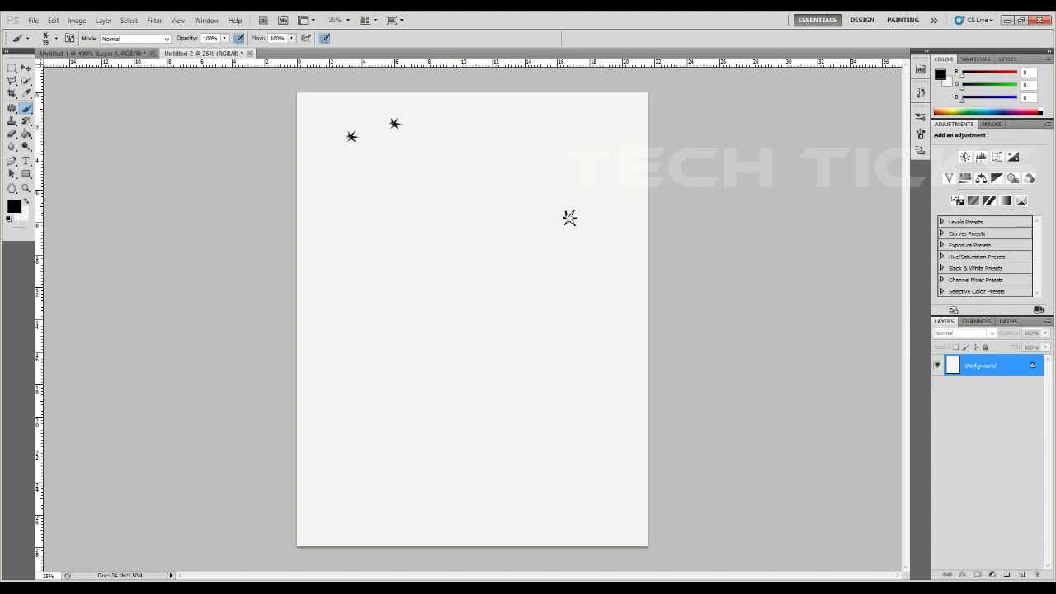
- Enlarge the star brush and stamp four more black stars across the page
left_click(56, 39)
left_click_drag(71, 72, 91, 73)
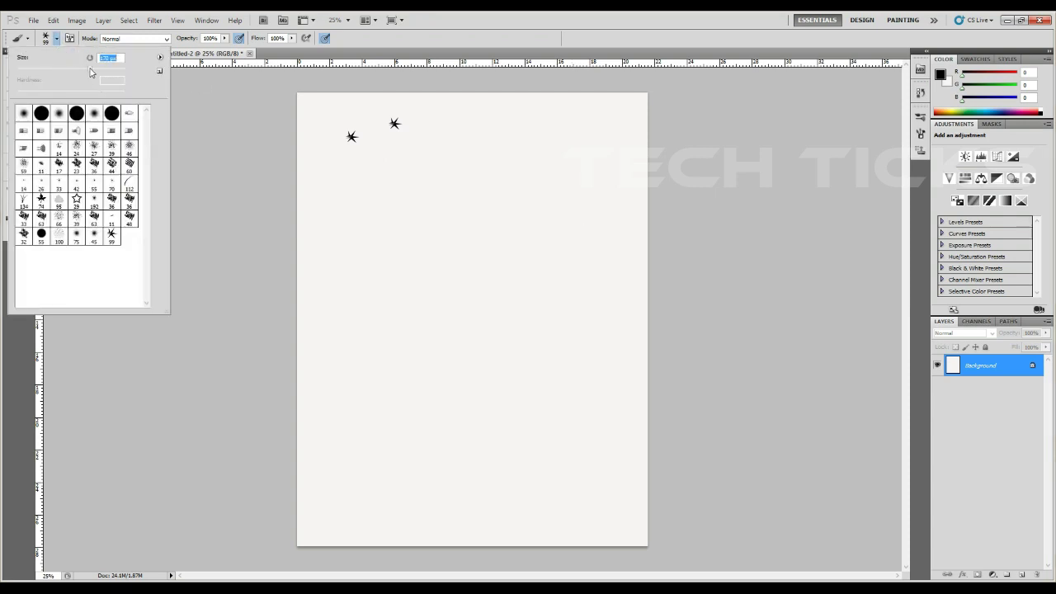
left_click(427, 168)
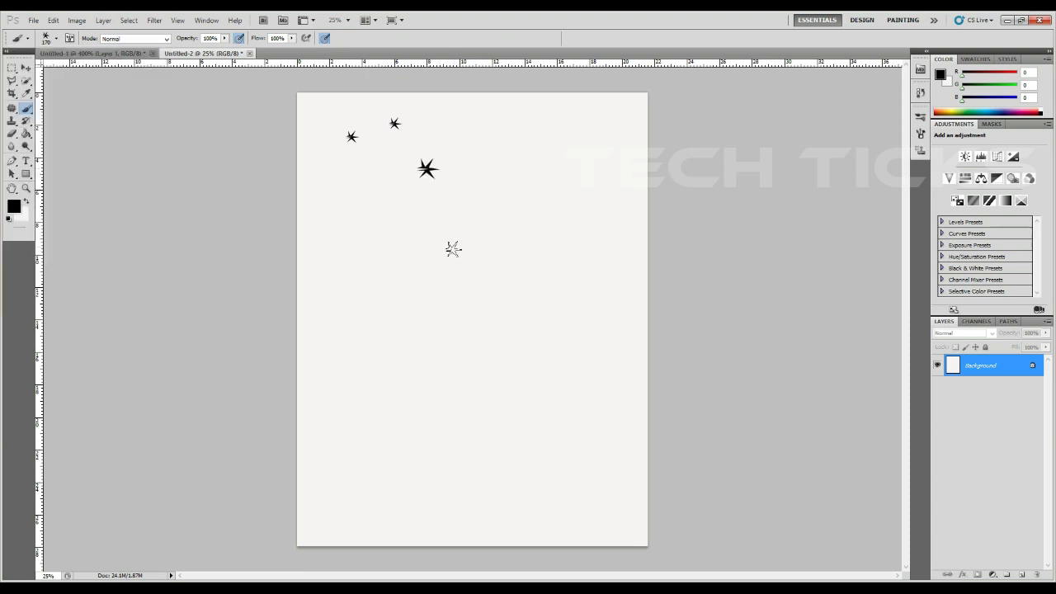
left_click(543, 181)
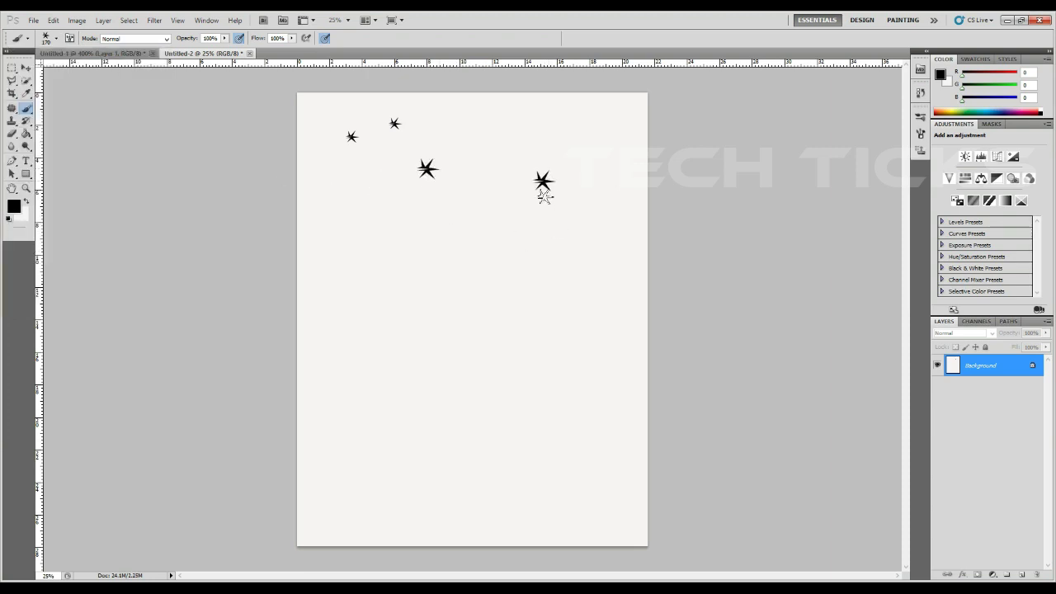
left_click(392, 224)
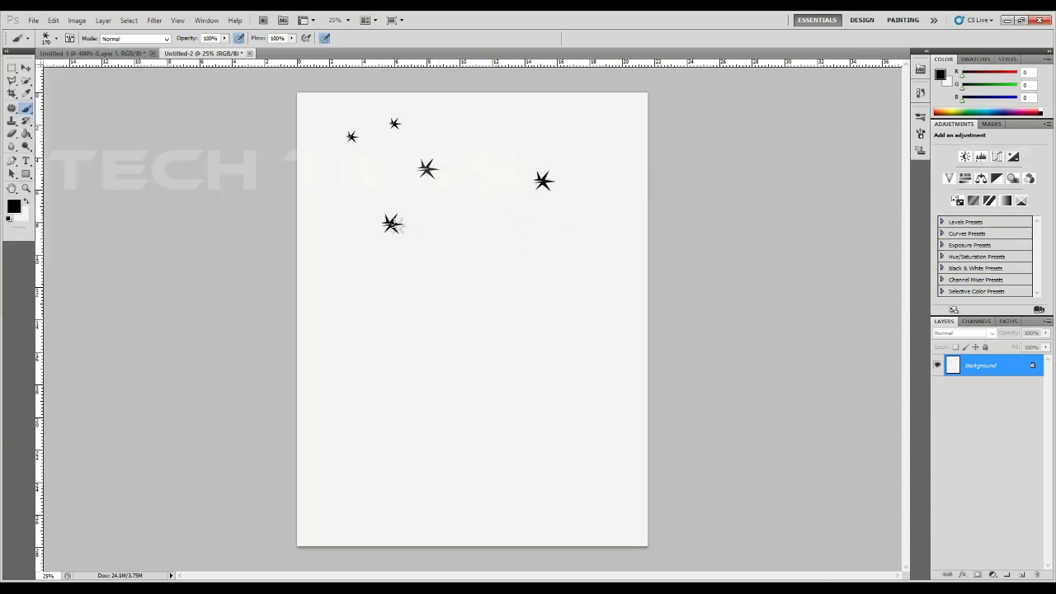
left_click(575, 264)
- Change the foreground colour to bright red and stamp a red star on the left
left_click(13, 206)
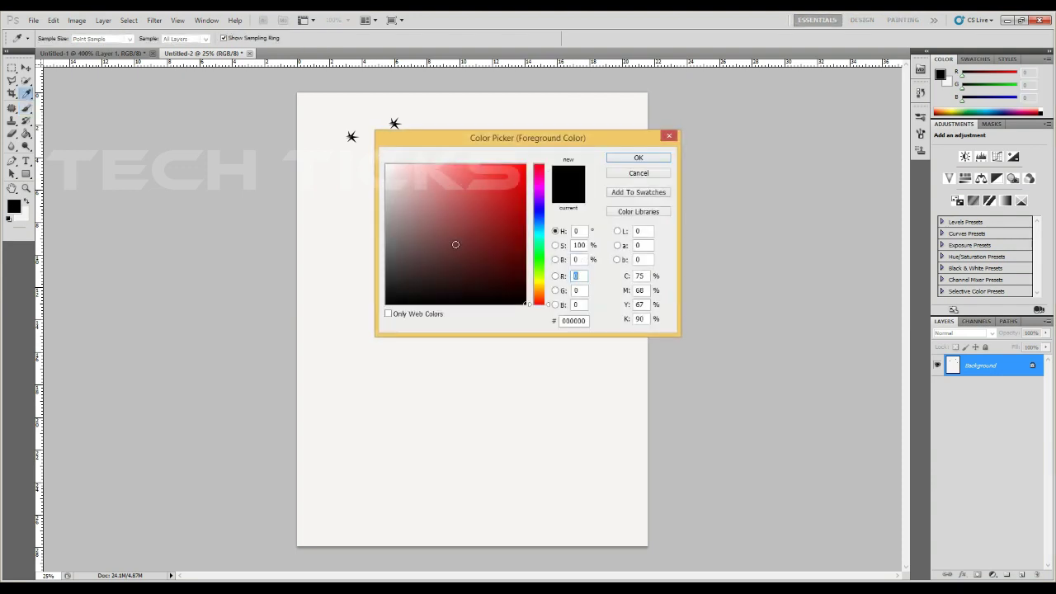
left_click_drag(455, 244, 524, 165)
left_click(637, 159)
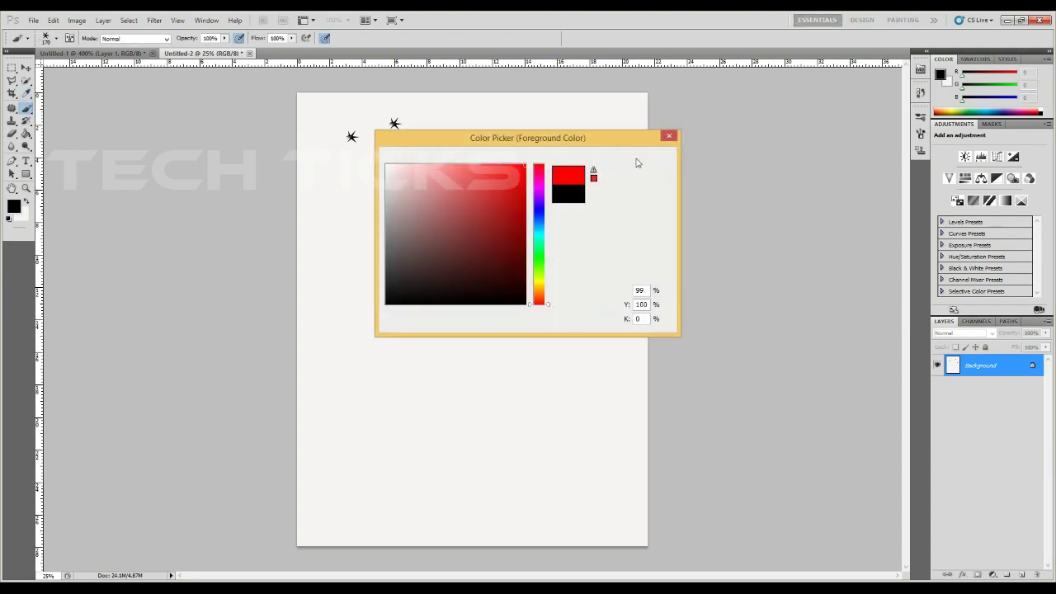
left_click(356, 315)
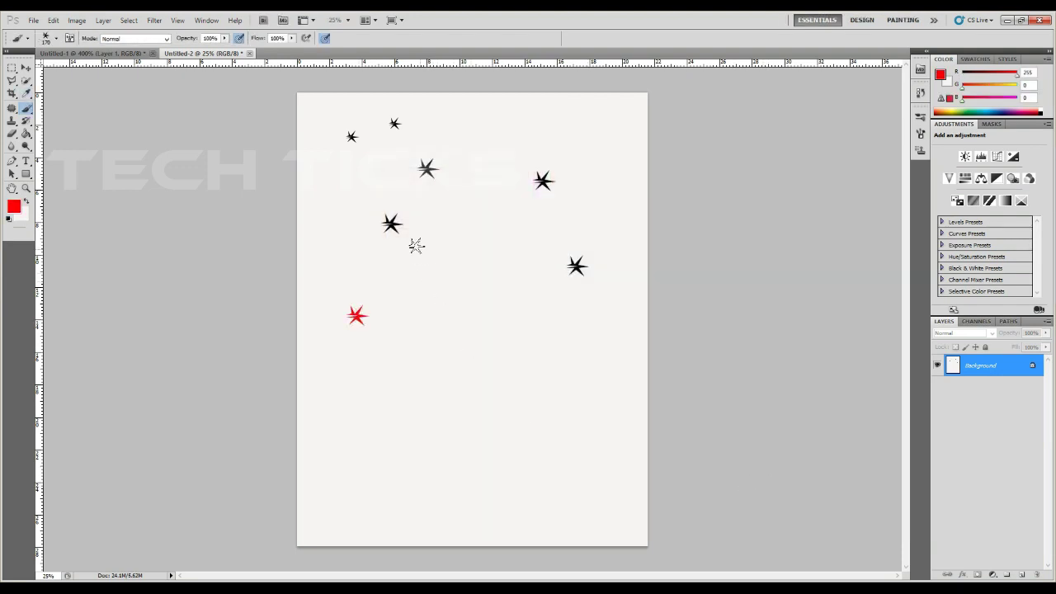
- Paint two long curving red star strokes and stamp four red stars mid-page and right
mouse_move(416, 245)
left_mouse_down()
mouse_move(459, 397)
mouse_move(556, 460)
left_mouse_up()
mouse_move(378, 485)
left_mouse_down()
mouse_move(393, 309)
mouse_move(377, 275)
left_mouse_up()
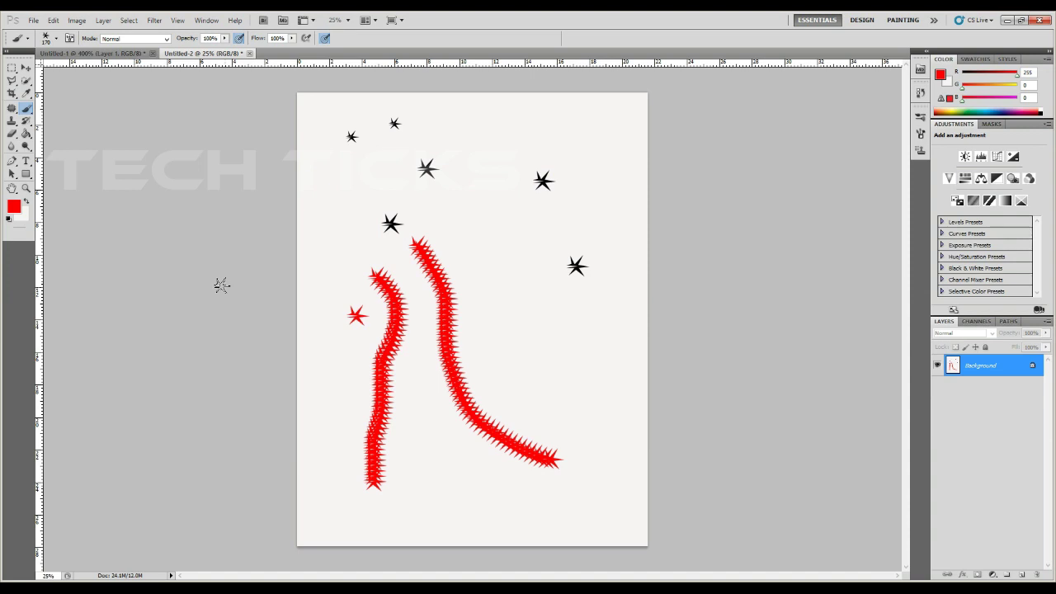
left_click(484, 253)
left_click(509, 333)
left_click(570, 369)
left_click(572, 427)
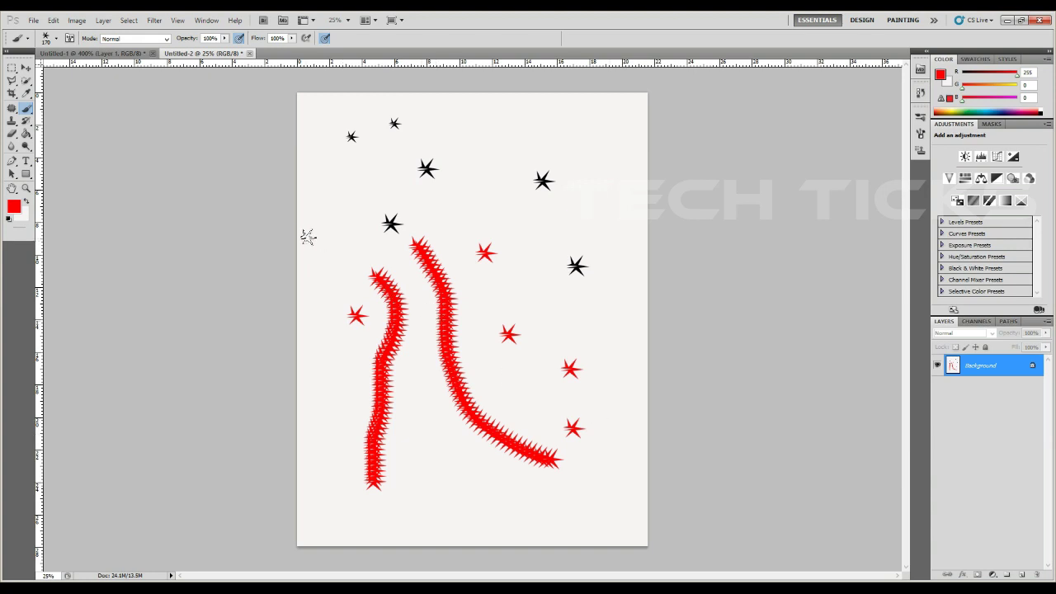
- Stamp five more red stars around the upper part of the page
left_click(328, 195)
left_click(499, 140)
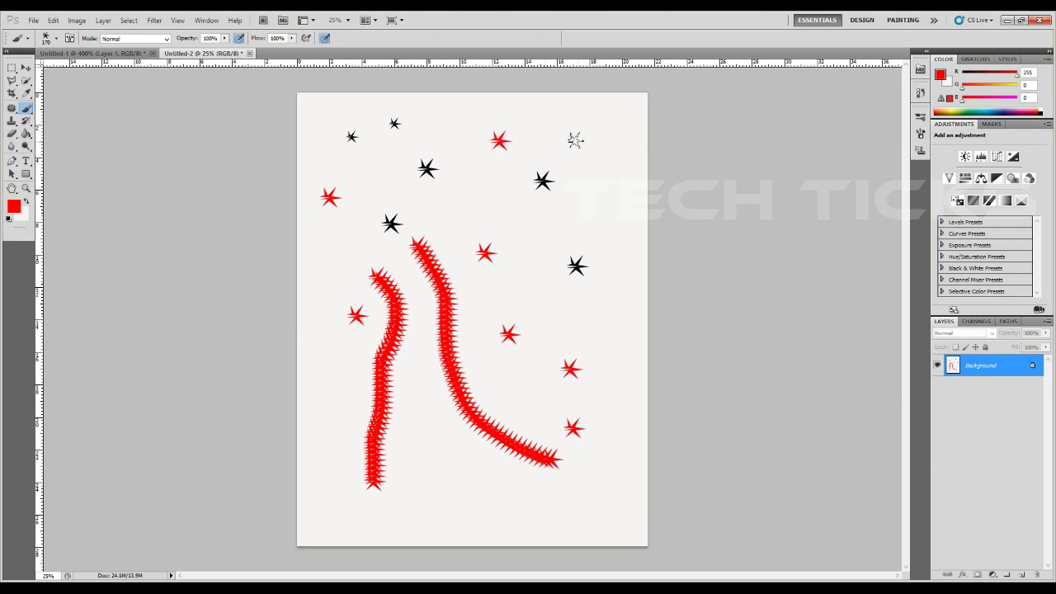
left_click(597, 142)
left_click(615, 203)
left_click(483, 201)
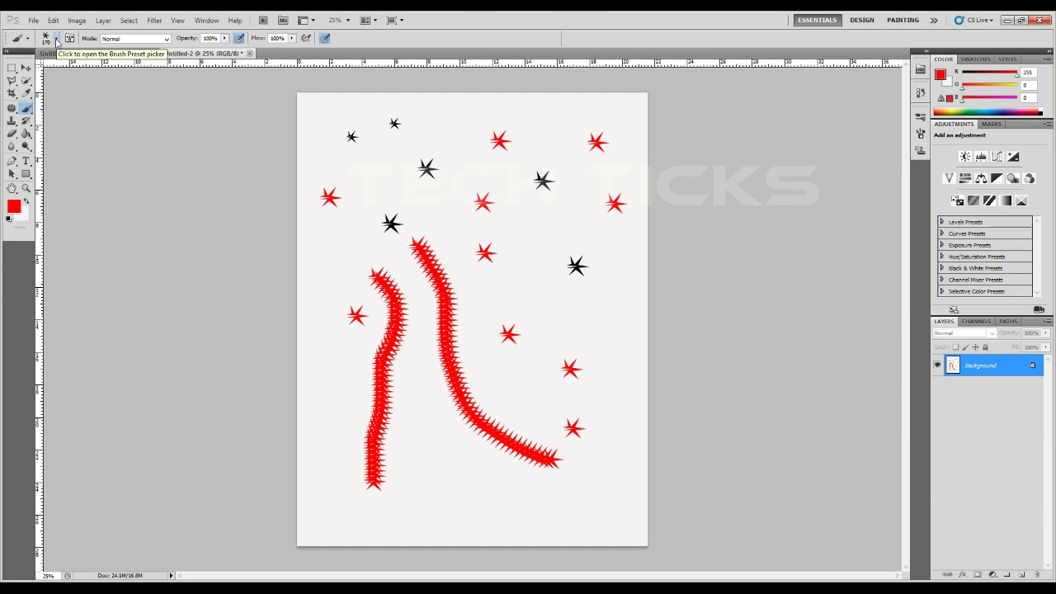
left_click(56, 40)
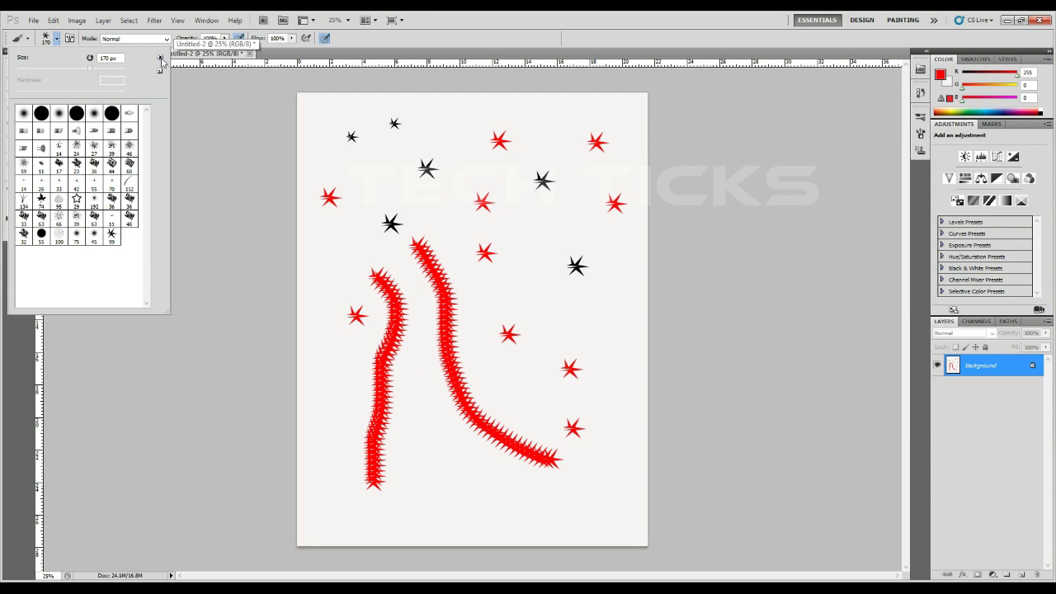
- Choose Save Brushes from the Brush Preset picker's flyout menu
left_click(161, 59)
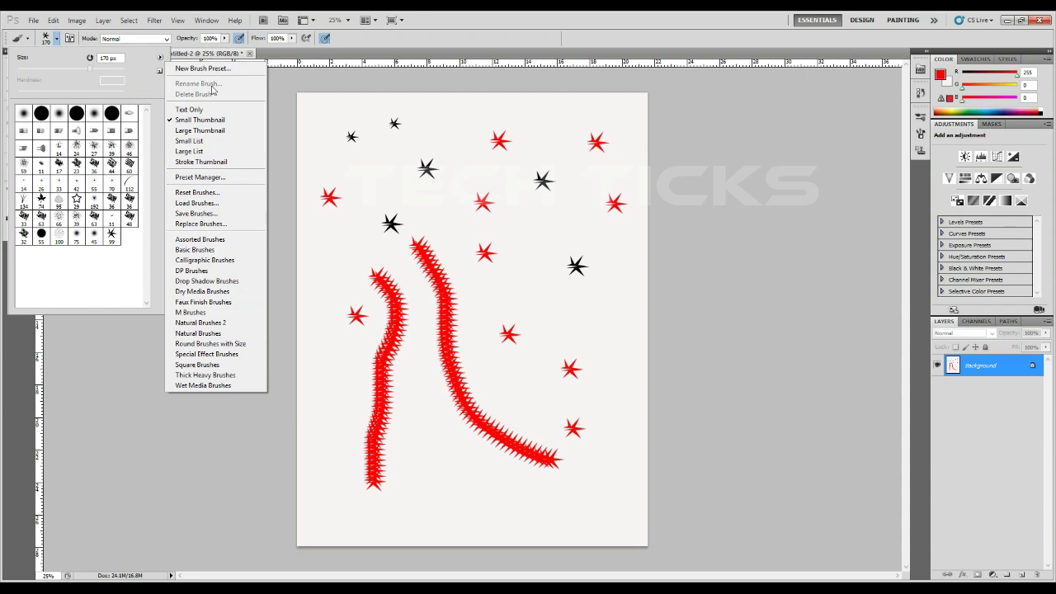
left_click(225, 215)
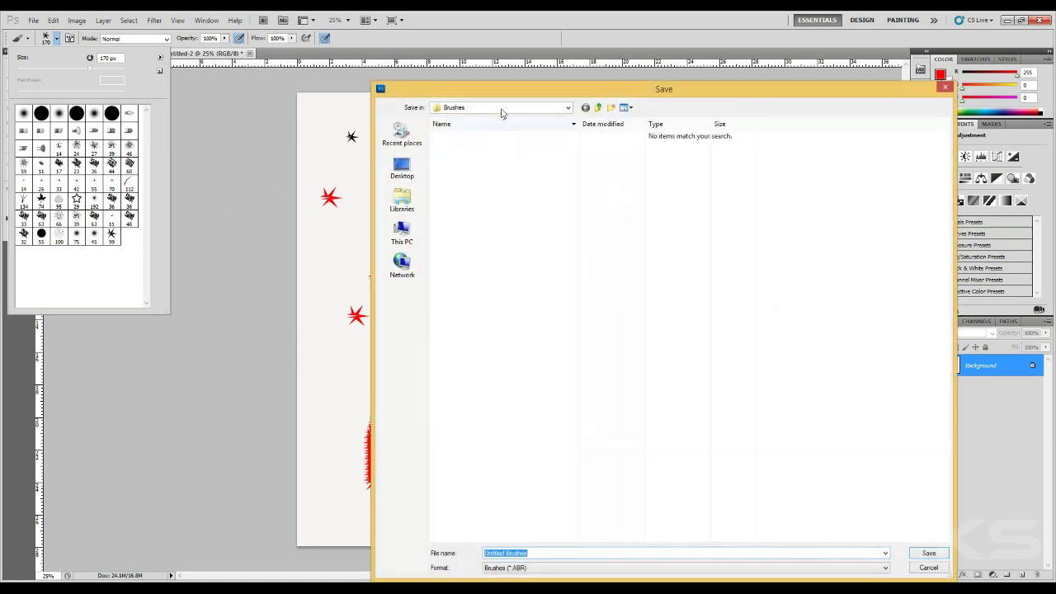
- Save the star brush to the Desktop as 'my brush' .ABR, then close the brush preset list
left_click_drag(509, 91, 333, 24)
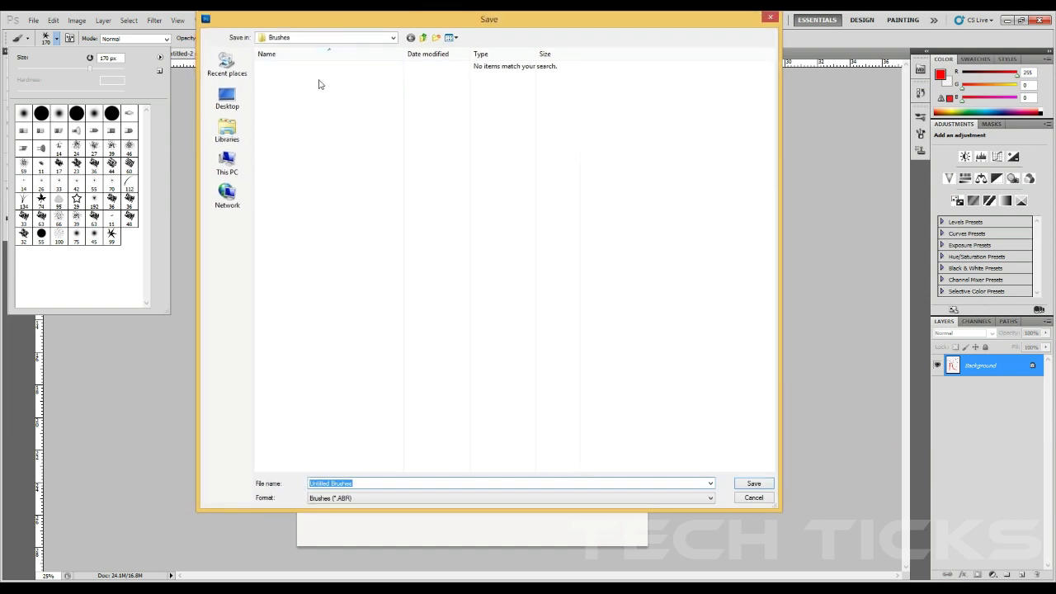
left_click(244, 103)
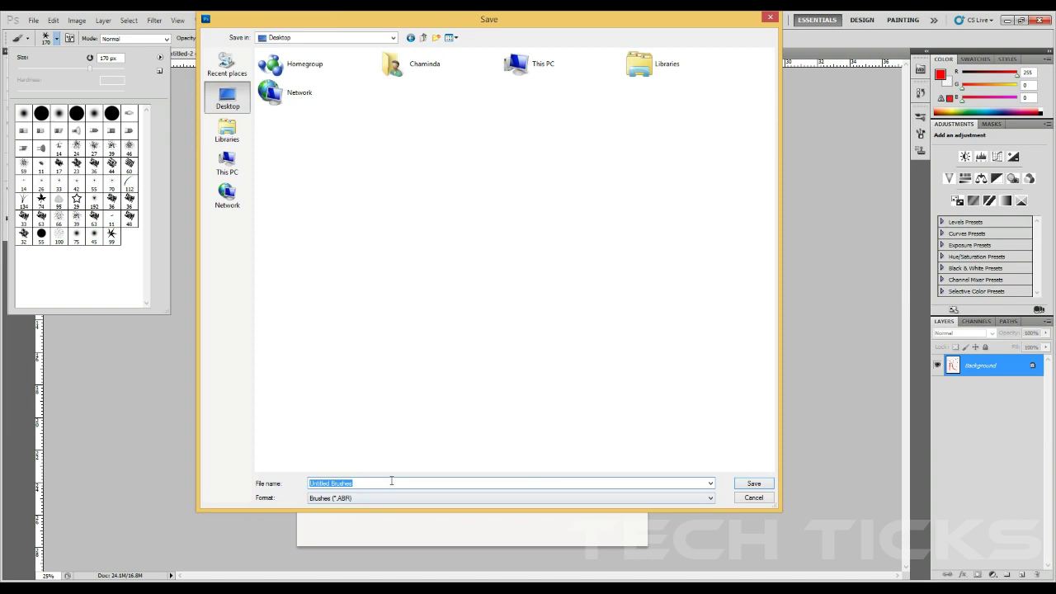
left_click_drag(392, 482, 282, 482)
type("m")
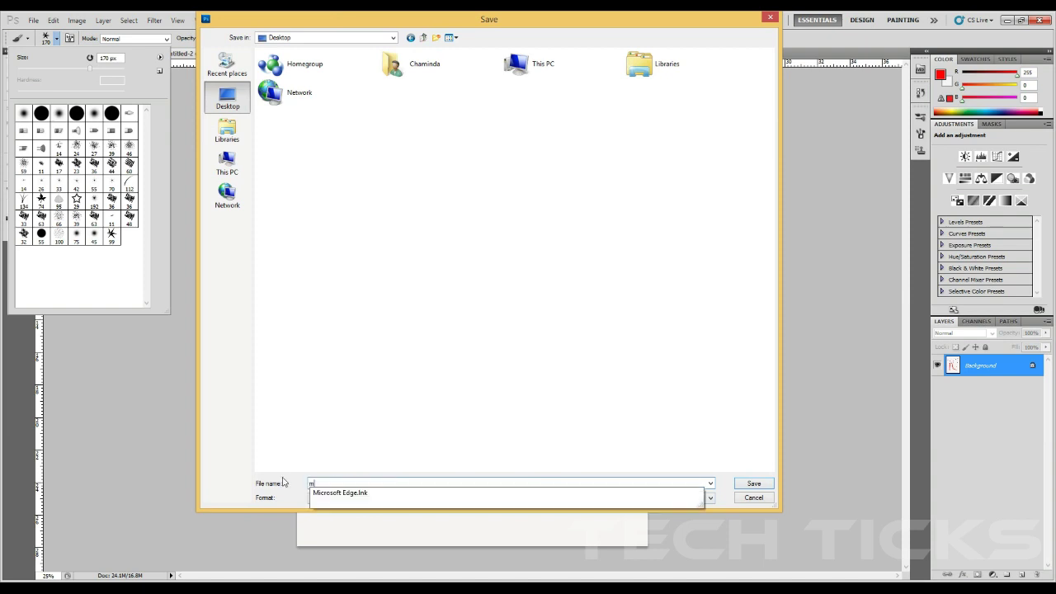
type("y ")
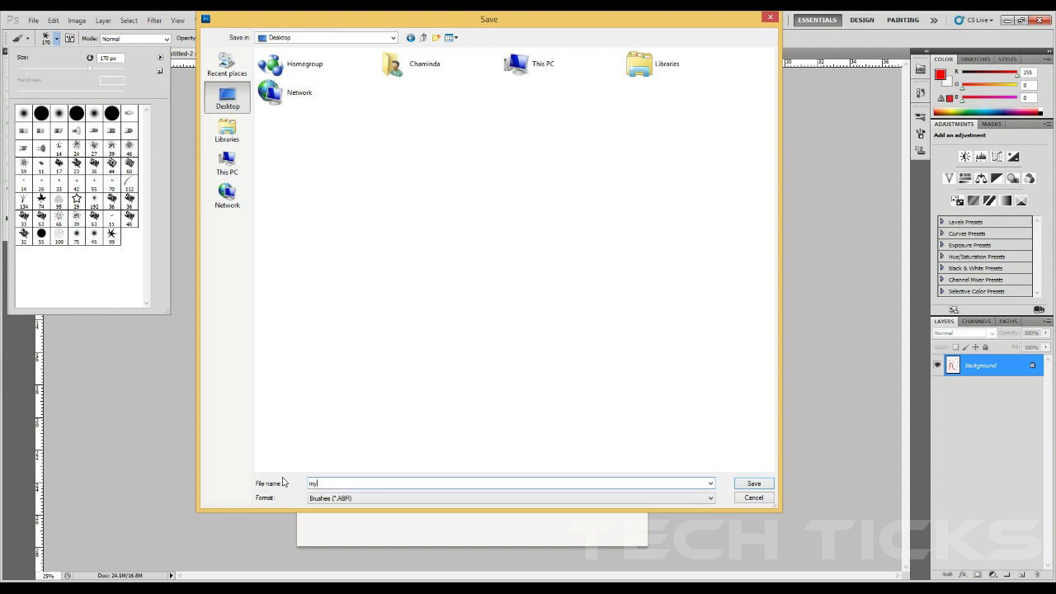
type("brush")
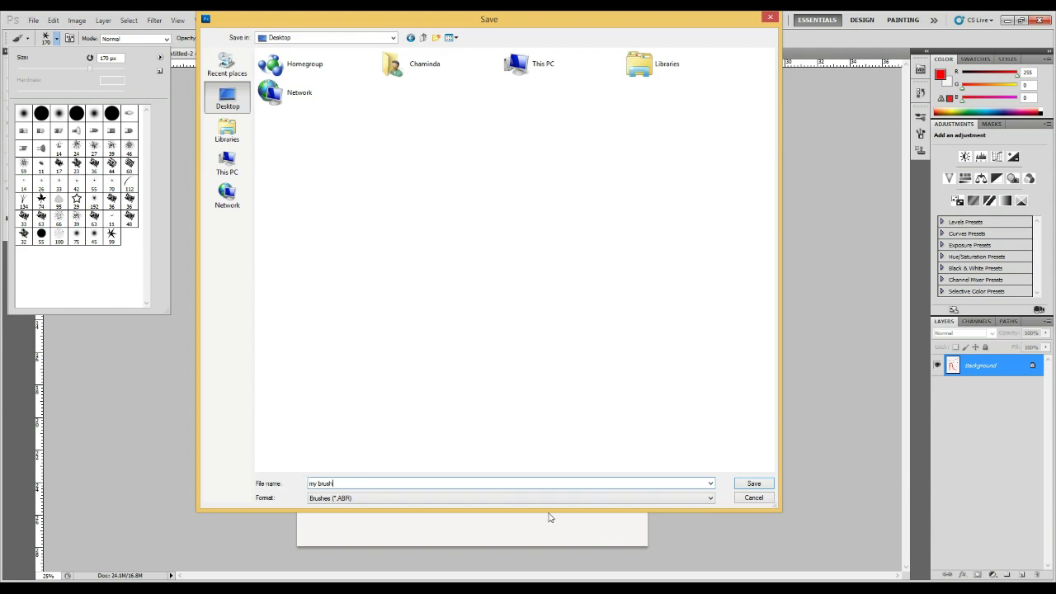
left_click(753, 485)
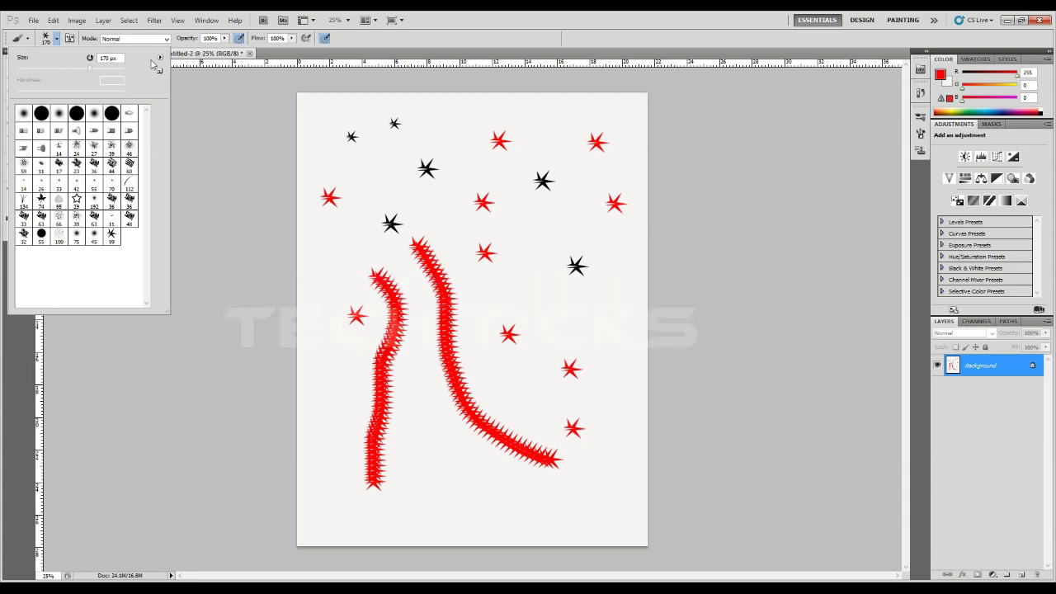
left_click(182, 72)
- Switch to the Move tool and minimize Photoshop to show the saved brush icon on the desktop
left_click(25, 67)
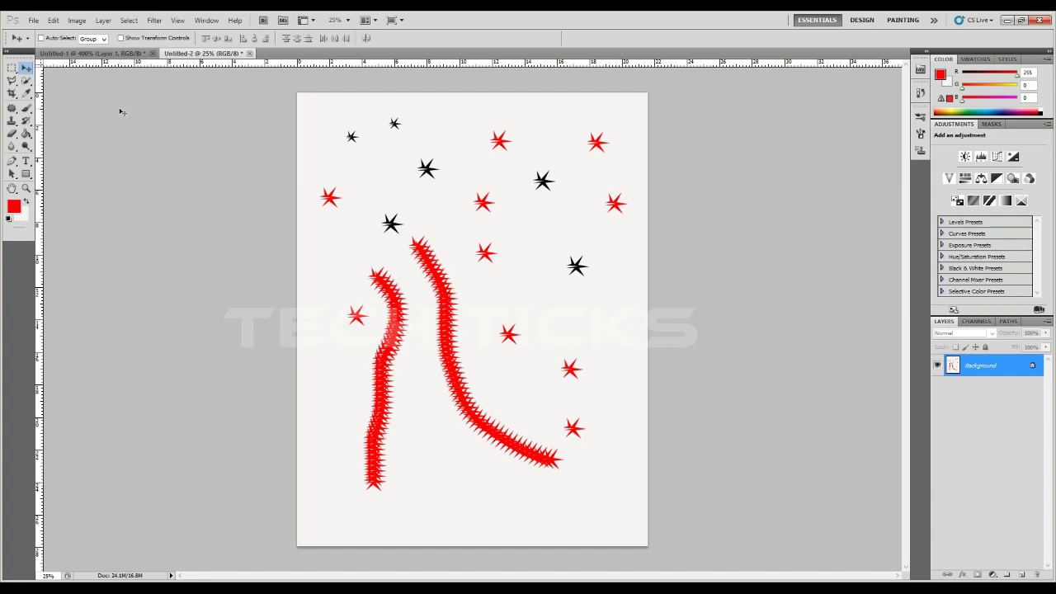
left_click(1006, 21)
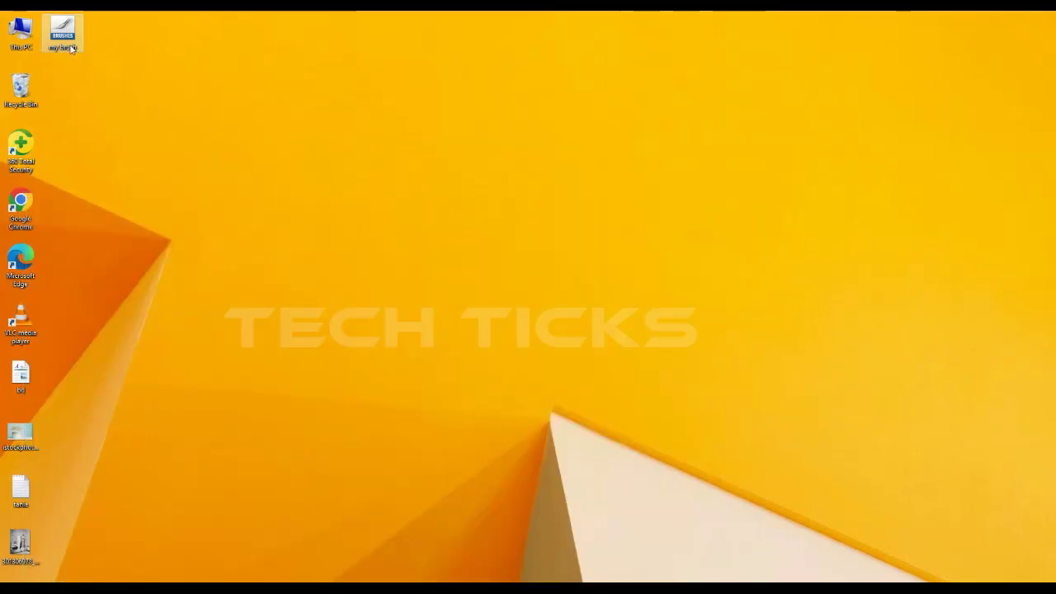